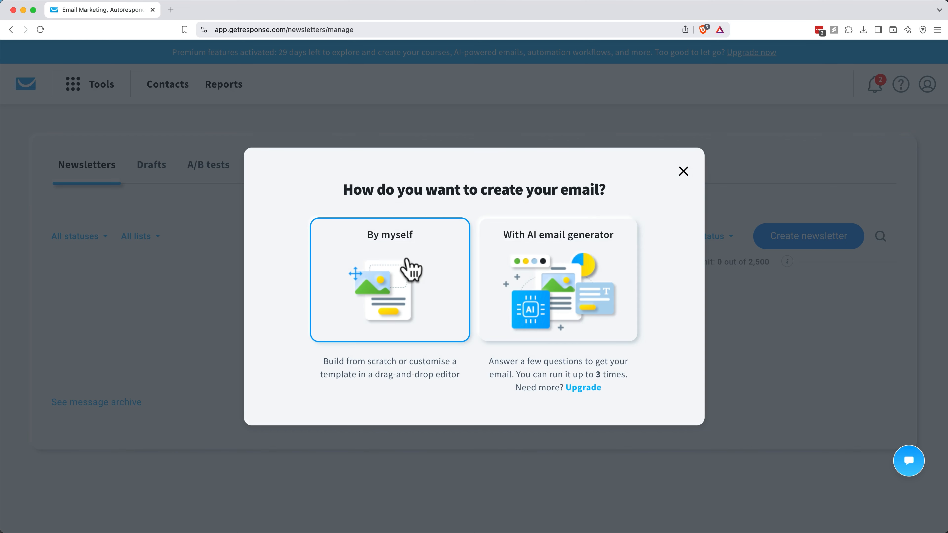
Step: Start a new newsletter built by yourself rather than with the AI generator, and open its message design options
click(408, 261)
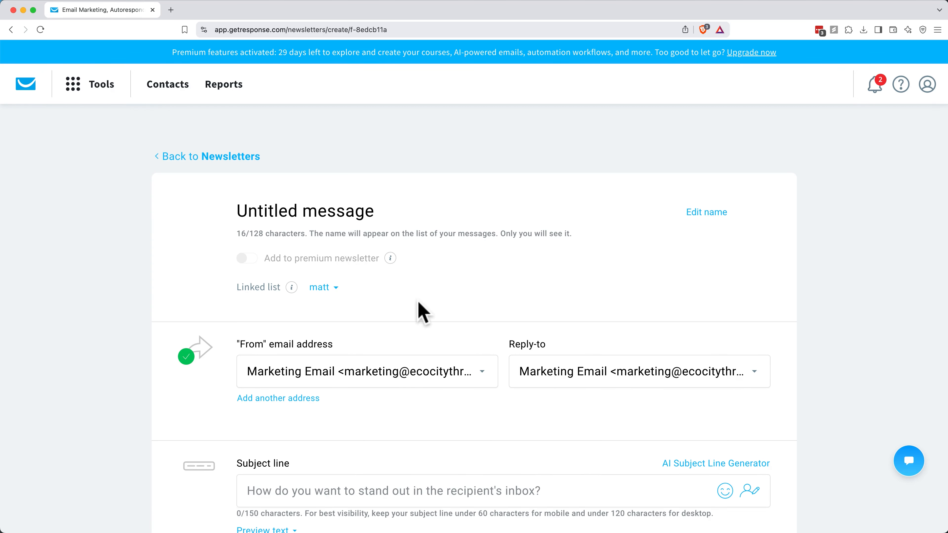
scroll(418, 303, down, 10)
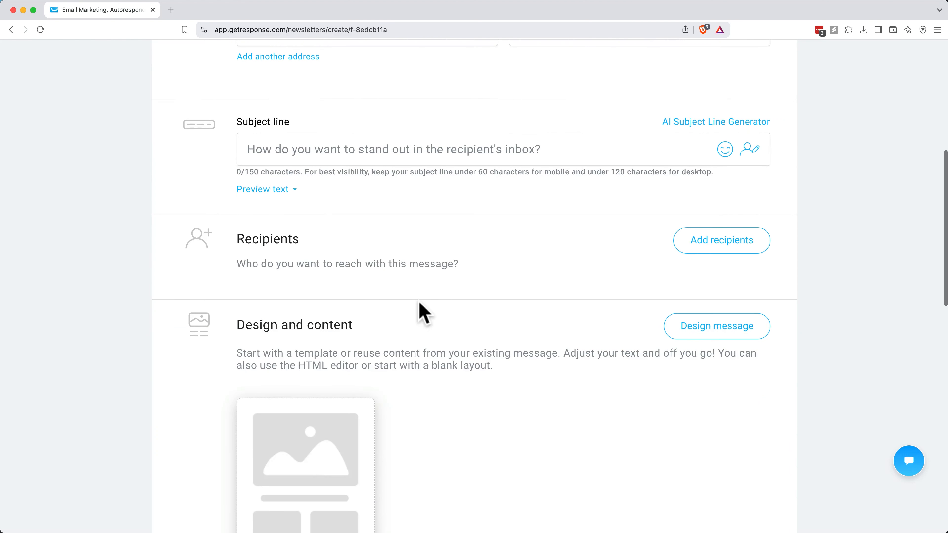
scroll(603, 303, down, 2)
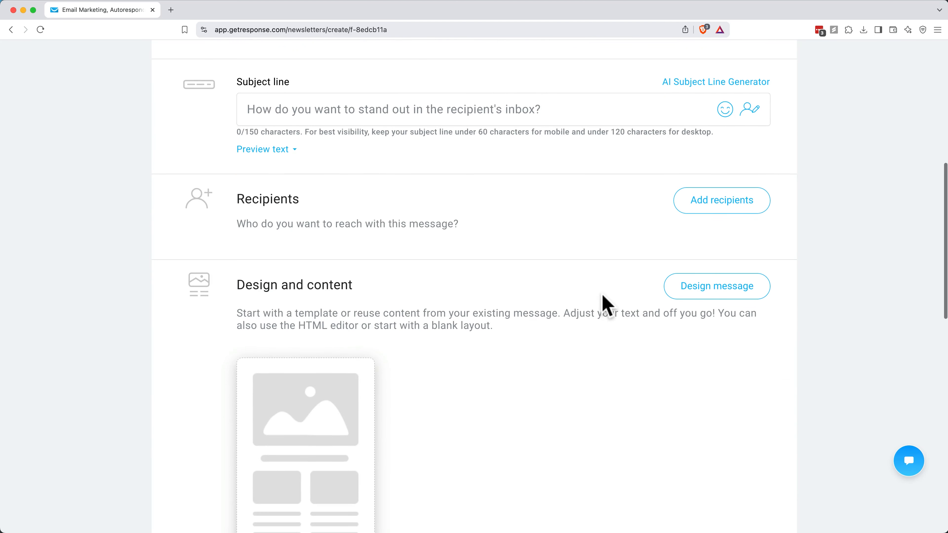
click(690, 295)
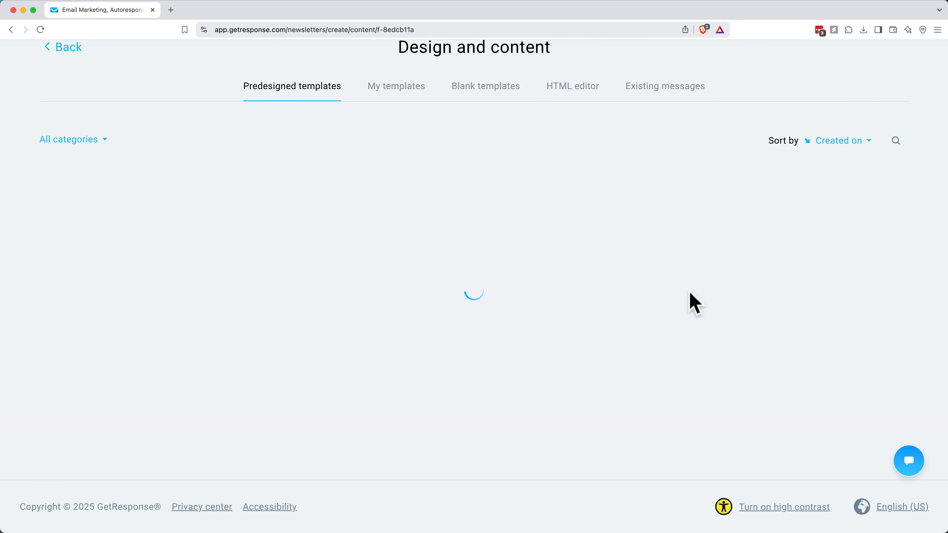
Step: Look through the predesigned templates and their categories, the blank templates, the existing messages and the saved templates
scroll(694, 303, down, 8)
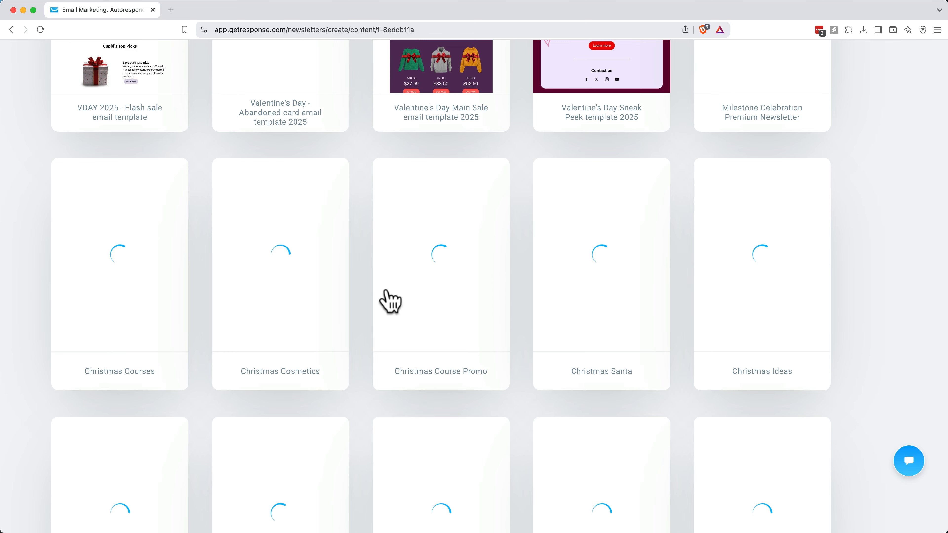
scroll(390, 301, up, 8)
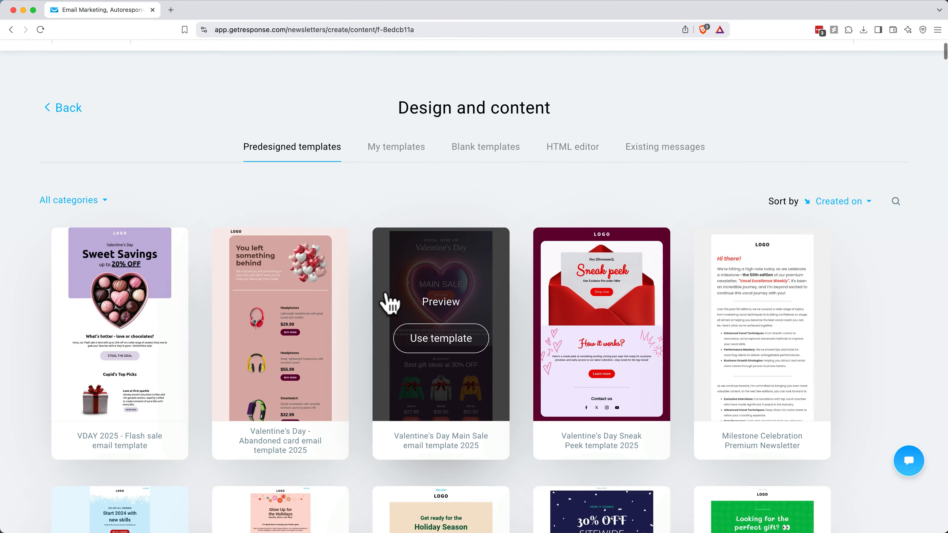
click(92, 202)
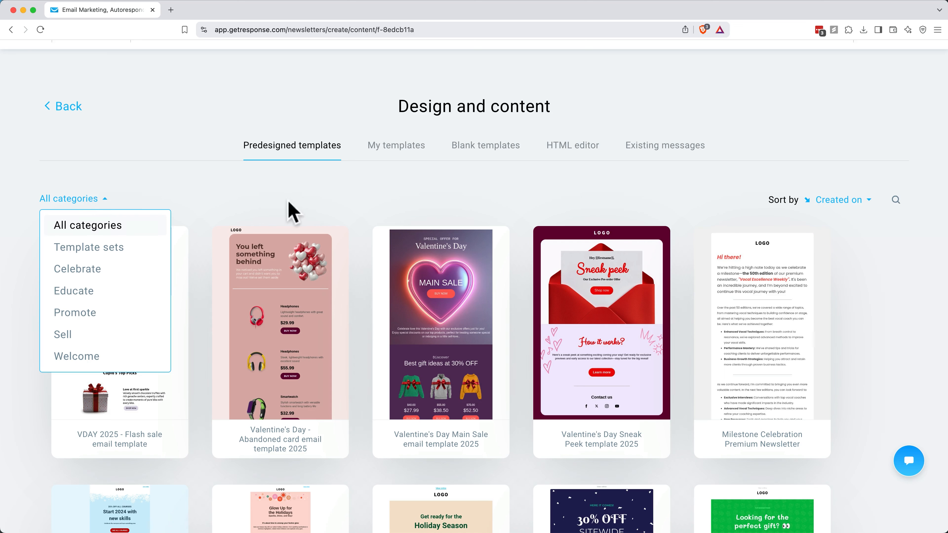
click(335, 211)
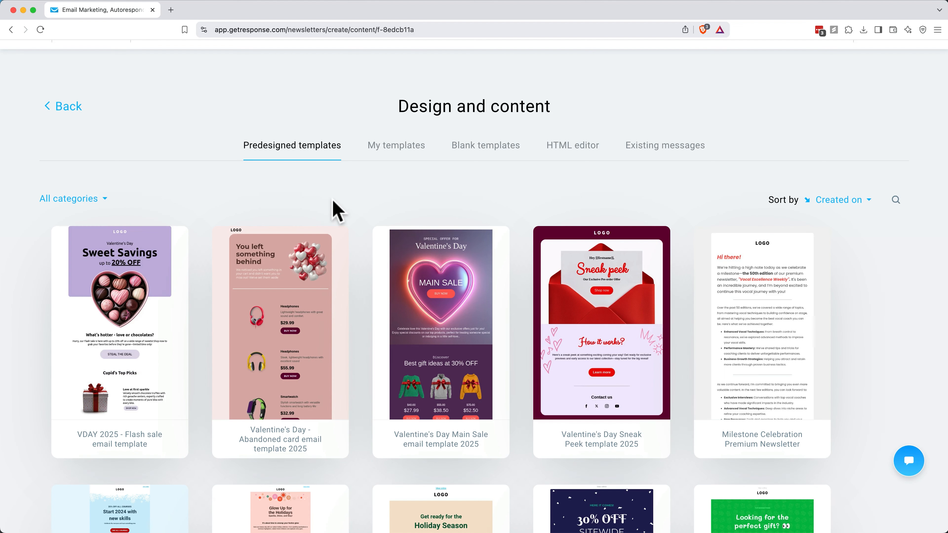
click(469, 150)
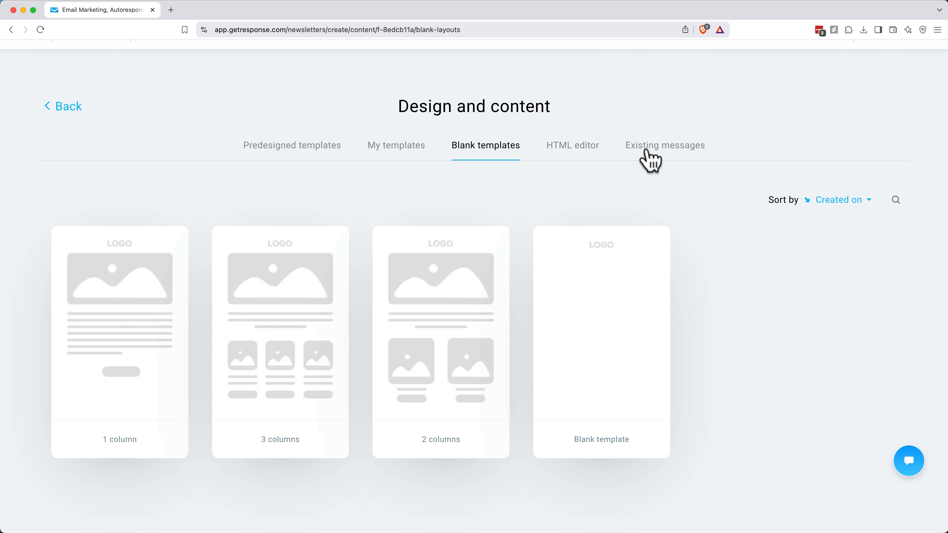
click(649, 158)
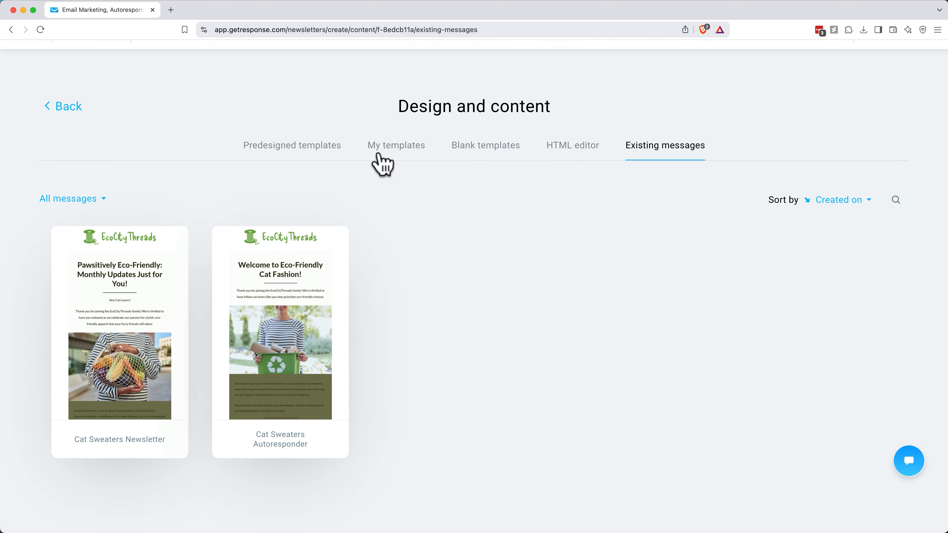
click(391, 157)
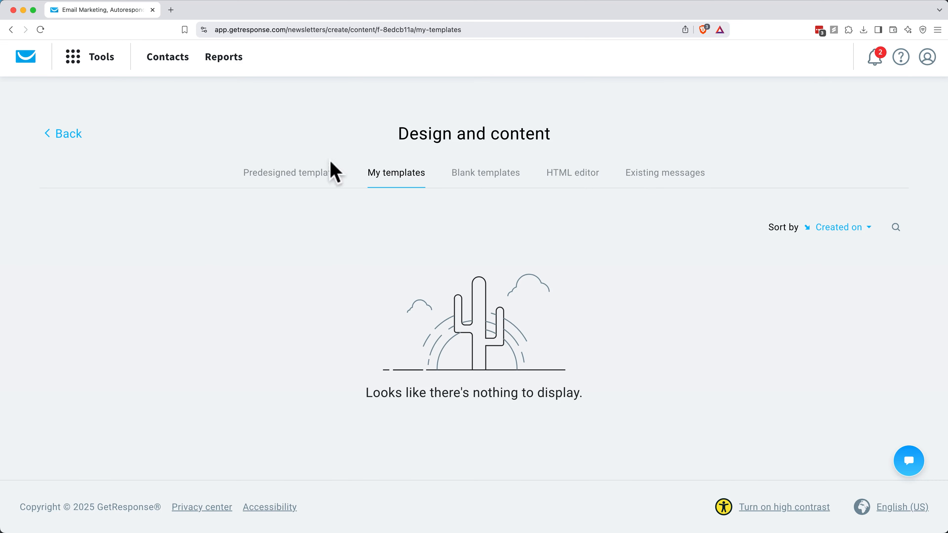
click(330, 170)
scroll(289, 188, down, 3)
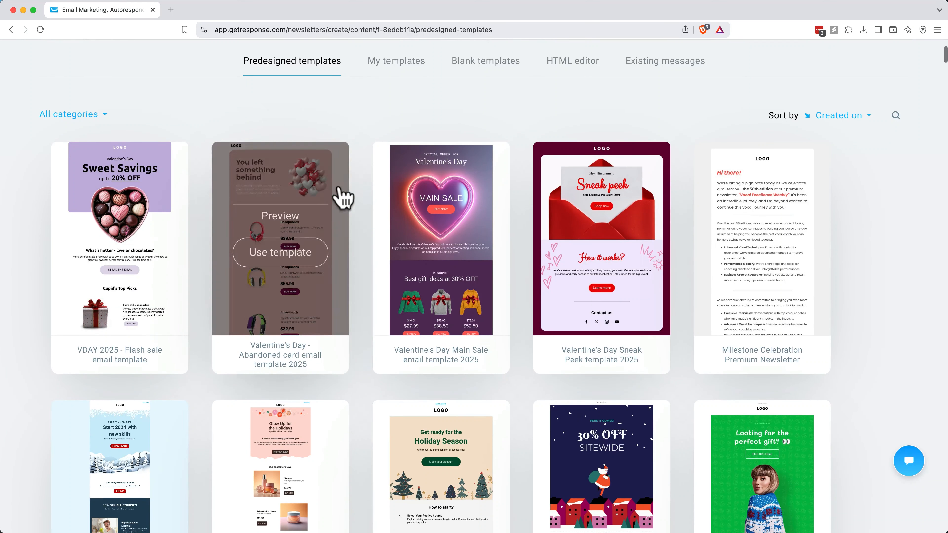
Step: Preview the Valentine's Day Sneak Peek template 2025, use it for the new message and check its layout in the editor
click(606, 218)
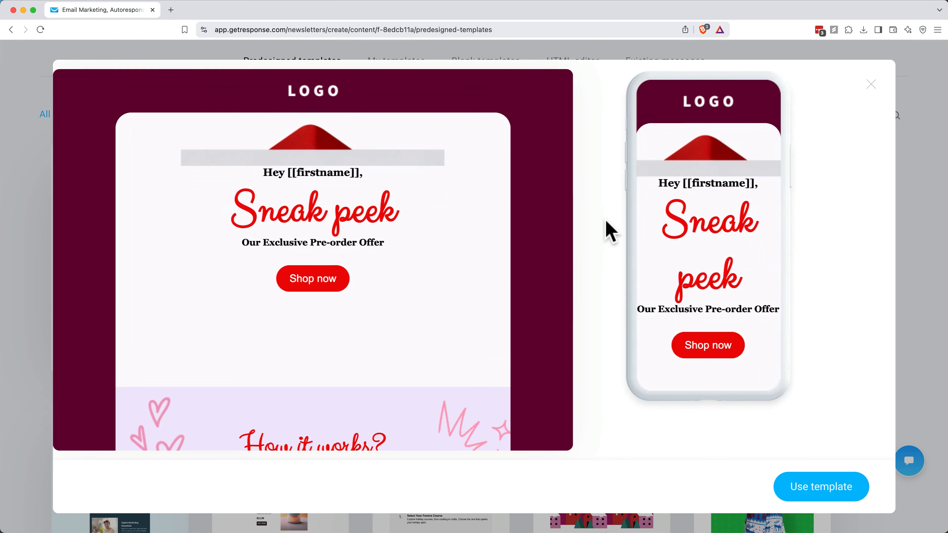
scroll(353, 226, down, 3)
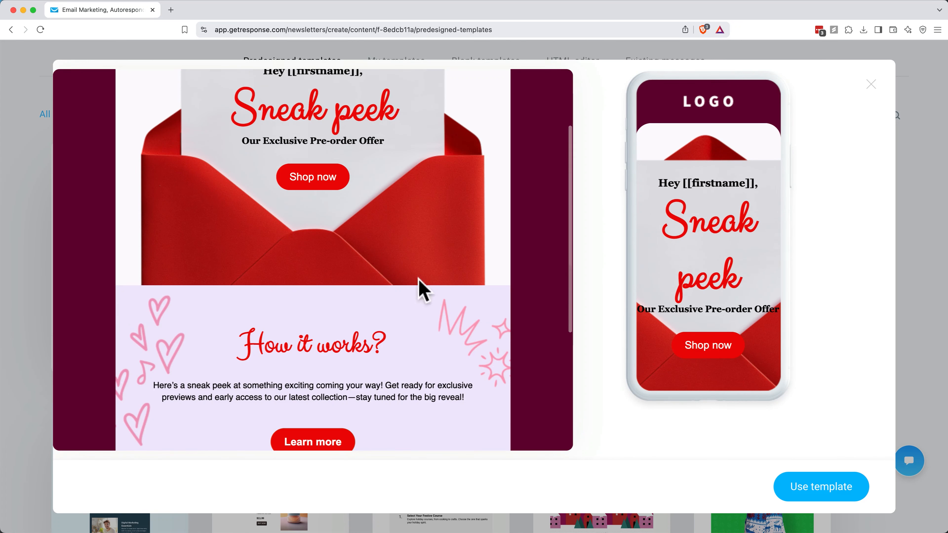
click(794, 485)
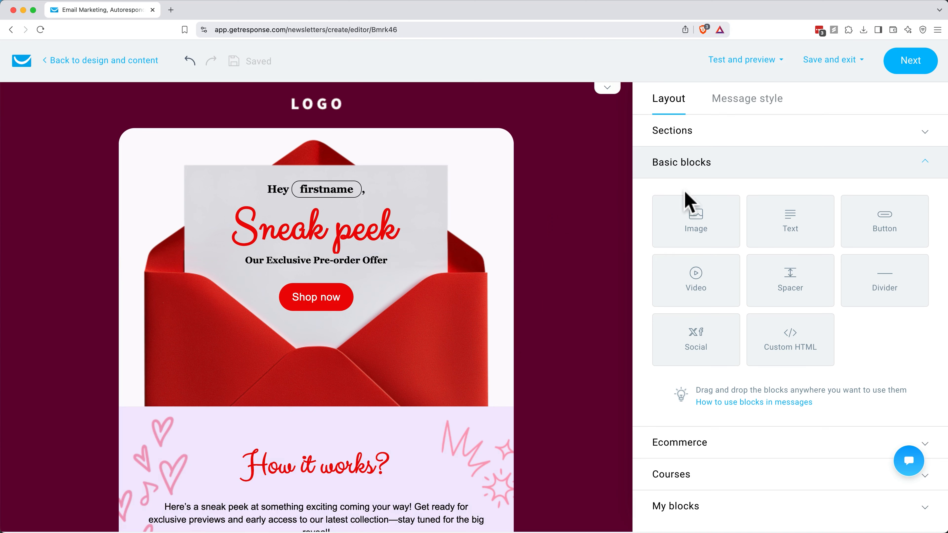
scroll(530, 284, down, 3)
scroll(531, 285, down, 3)
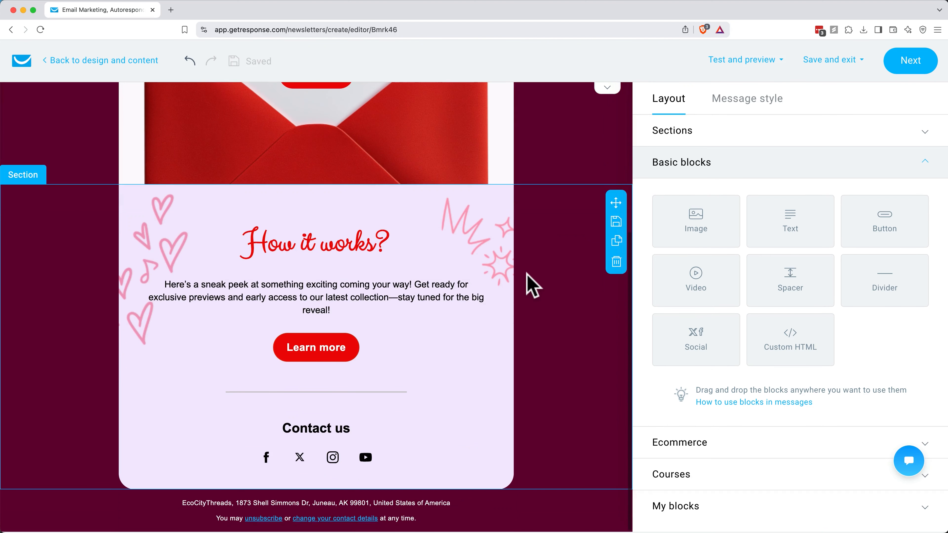
scroll(533, 286, up, 6)
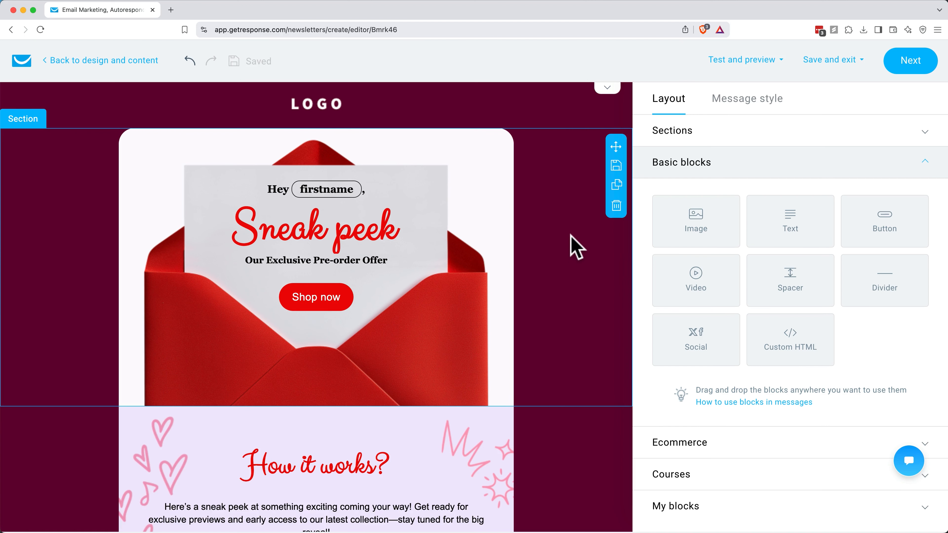
Step: Leave the message editor and return to the newsletter overview to show the saved drafts
click(116, 61)
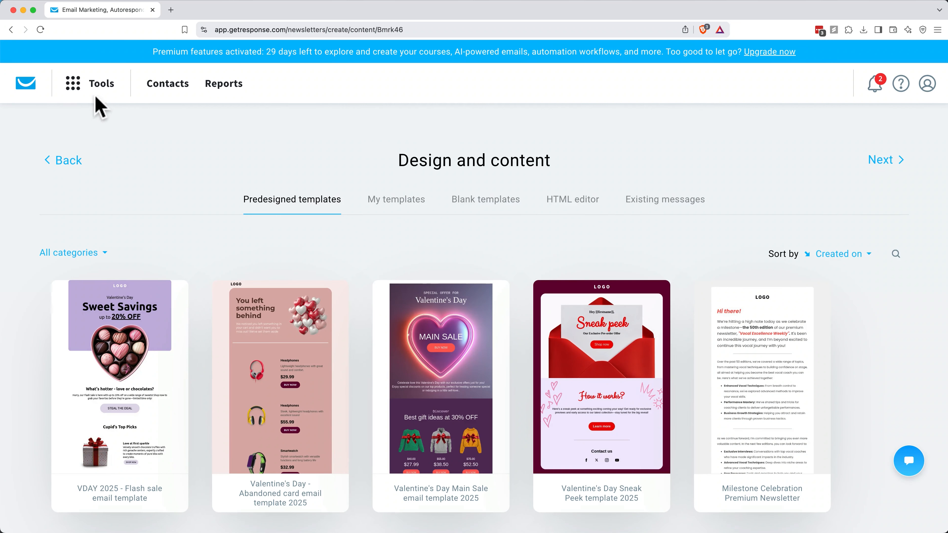
mouse_move(99, 107)
click(86, 151)
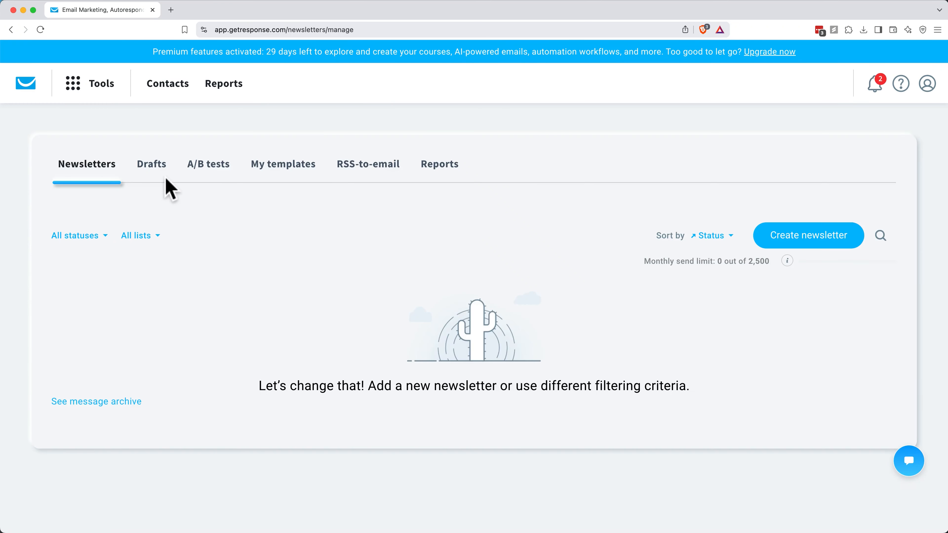
click(154, 173)
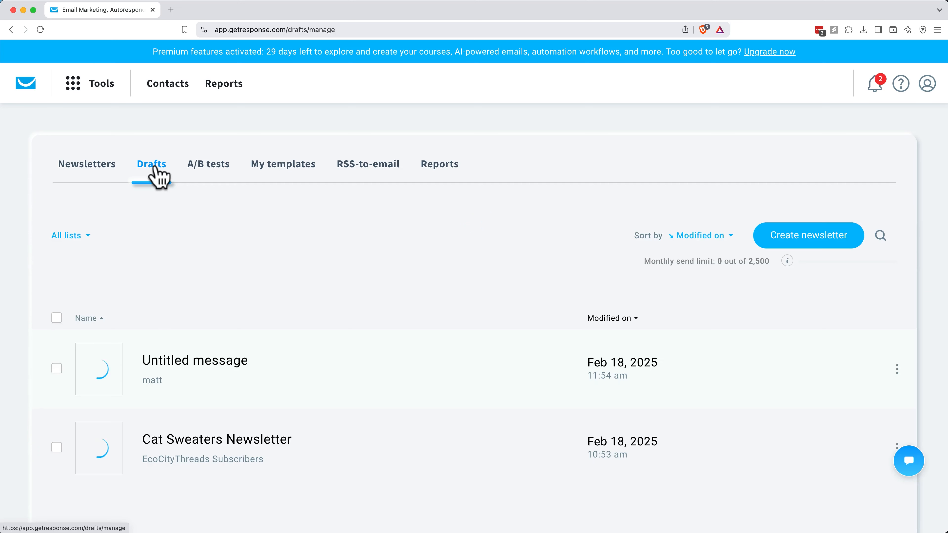
Step: Open the Cat Sweaters Newsletter draft and start editing its message design
scroll(335, 228, down, 2)
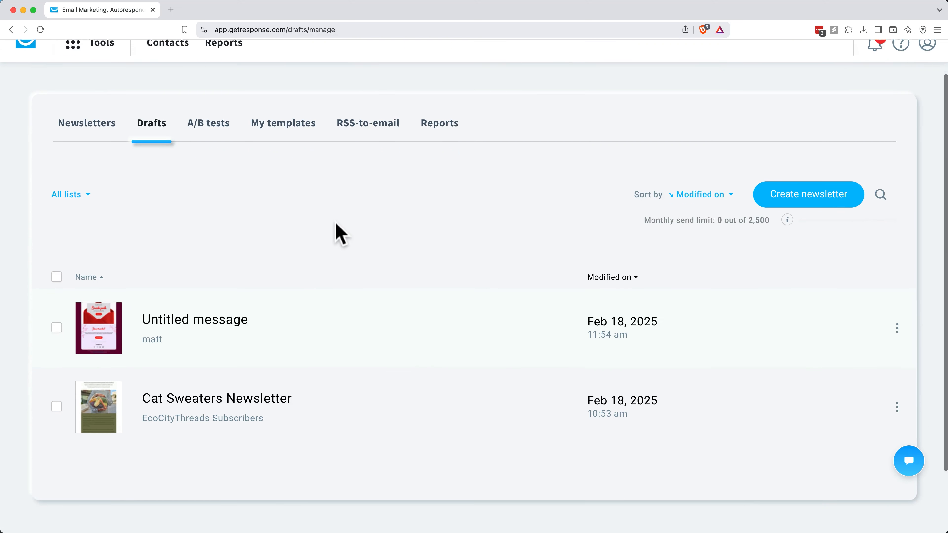
scroll(335, 231, down, 2)
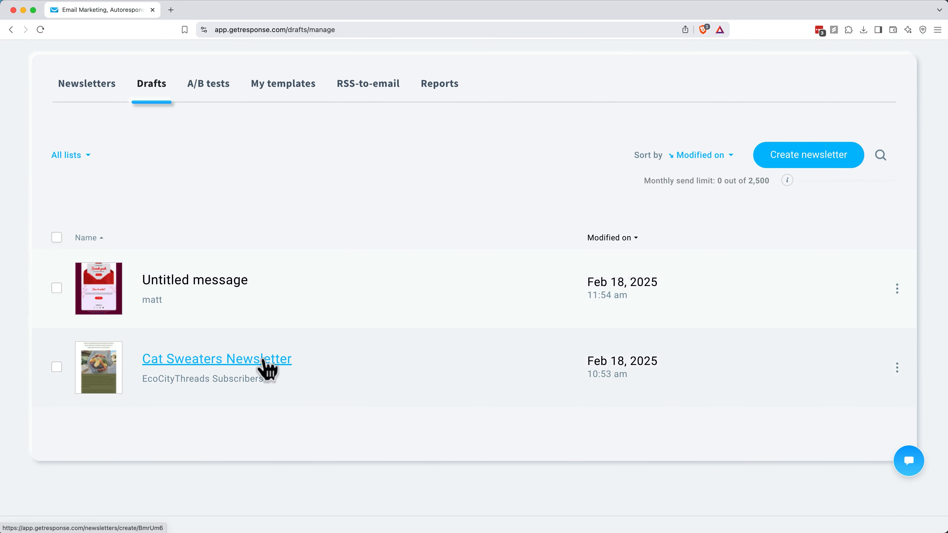
click(264, 361)
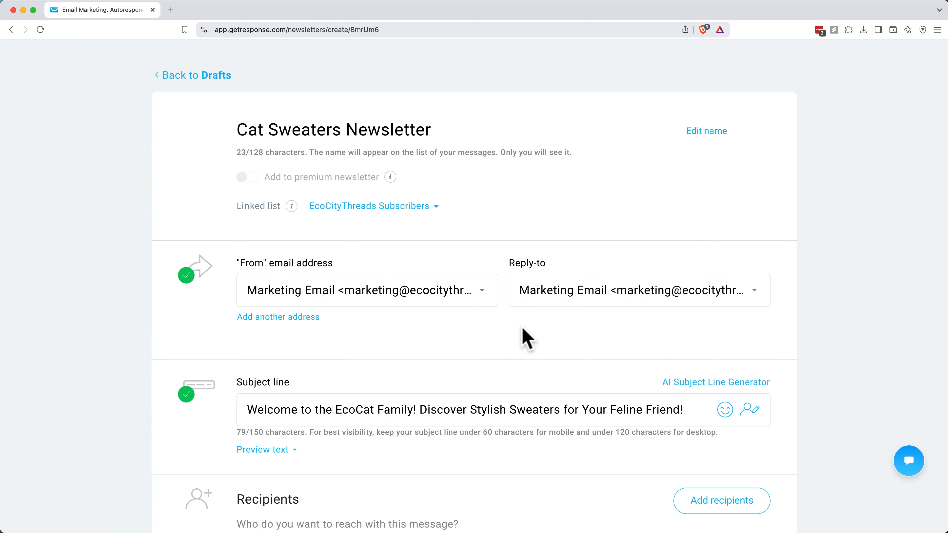
scroll(526, 340, down, 10)
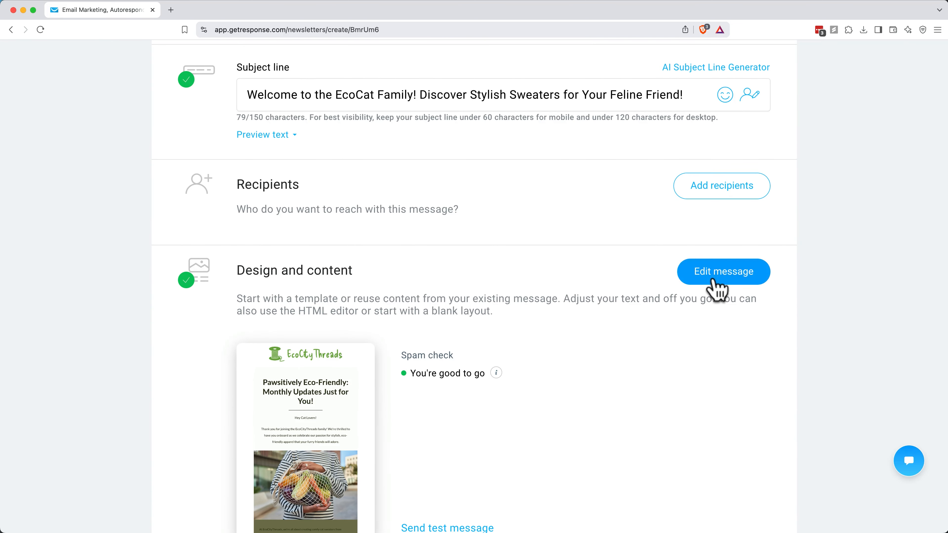
click(714, 279)
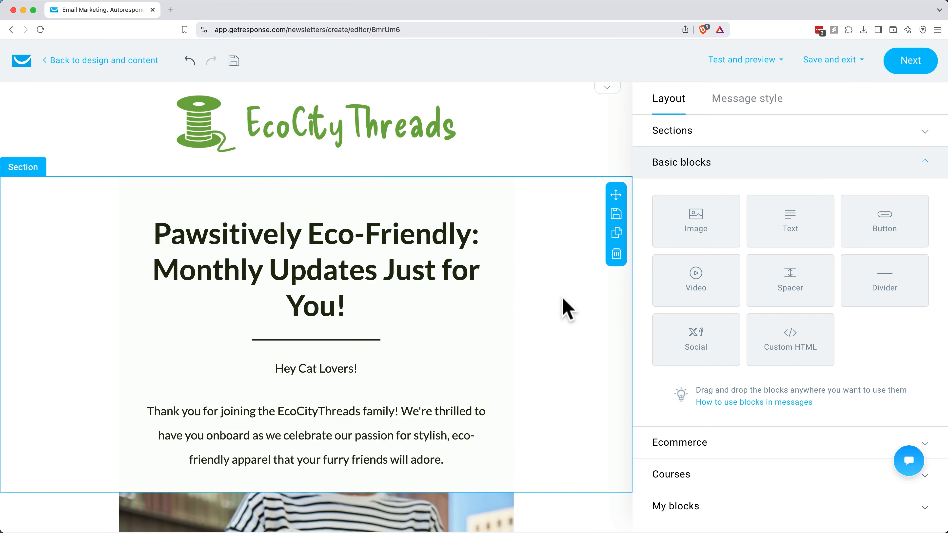
Step: Review the newsletter's content and the properties of the section with the vegetable bag photo, and return to the layout options
scroll(564, 308, down, 5)
scroll(563, 307, down, 7)
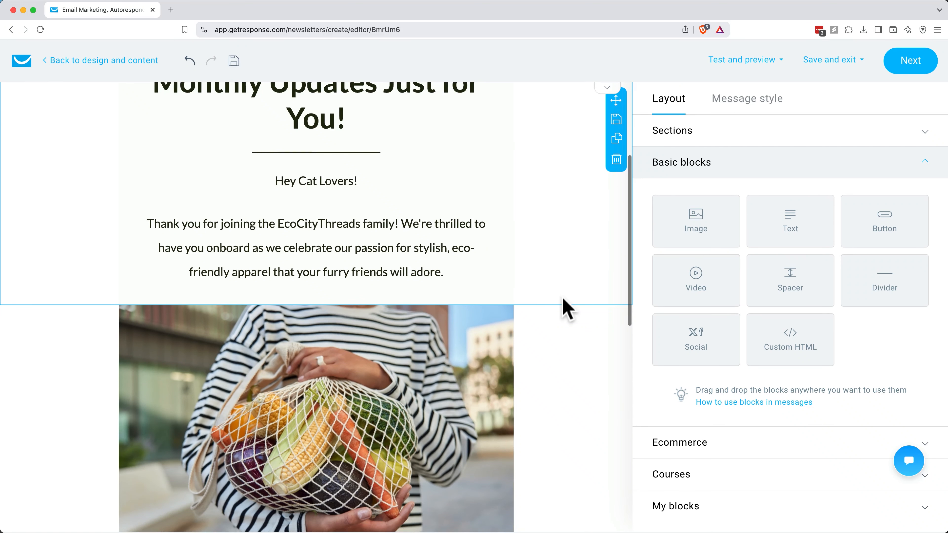
click(530, 302)
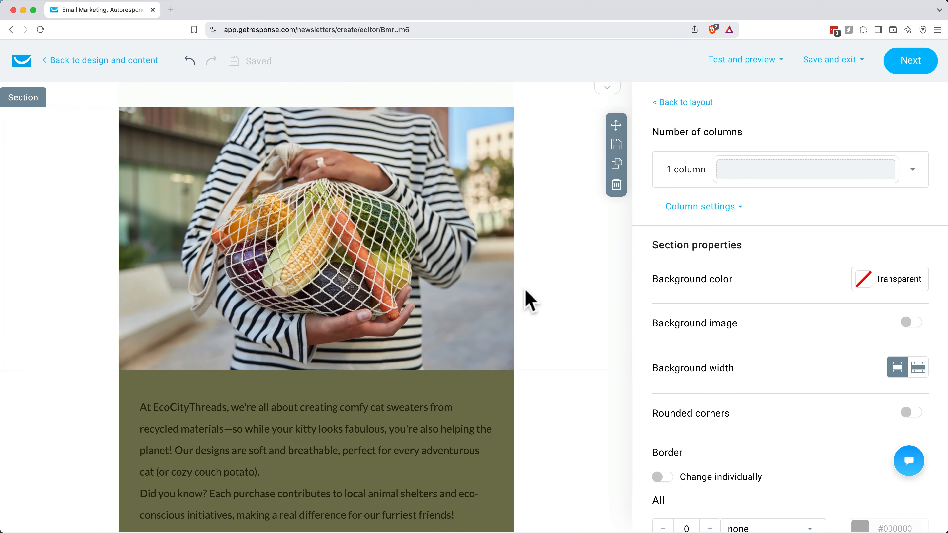
scroll(530, 301, up, 8)
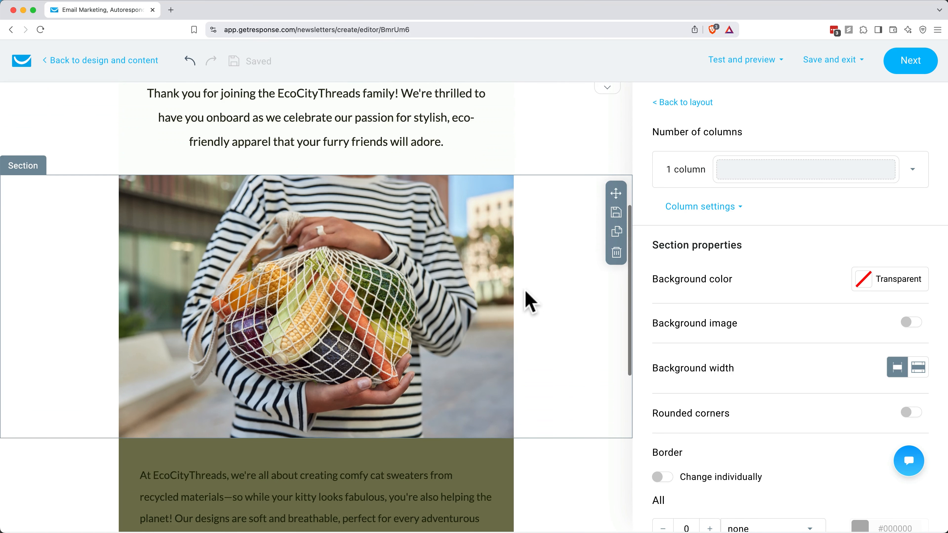
scroll(531, 302, up, 2)
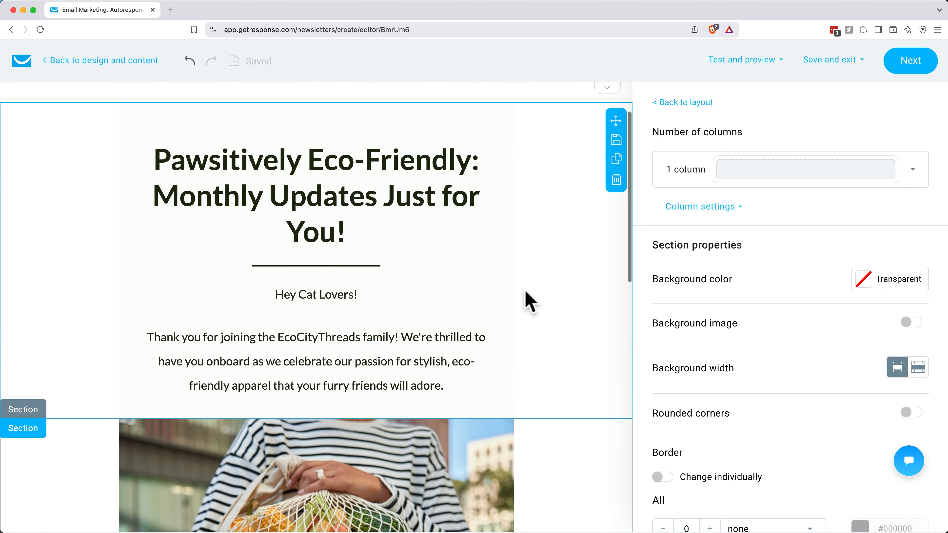
click(677, 102)
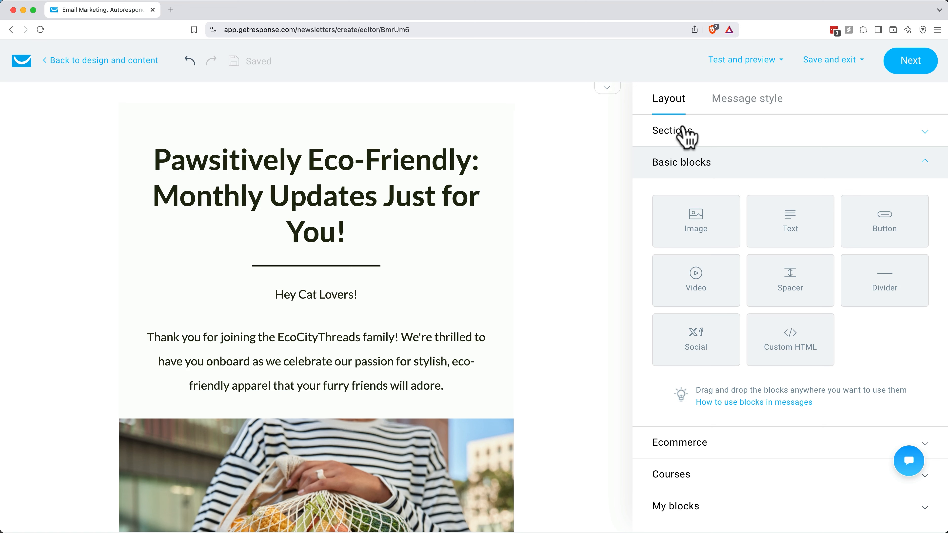
Step: Review the available column sections and the basic, ecommerce, course and saved blocks in the layout options
click(713, 138)
scroll(788, 243, down, 2)
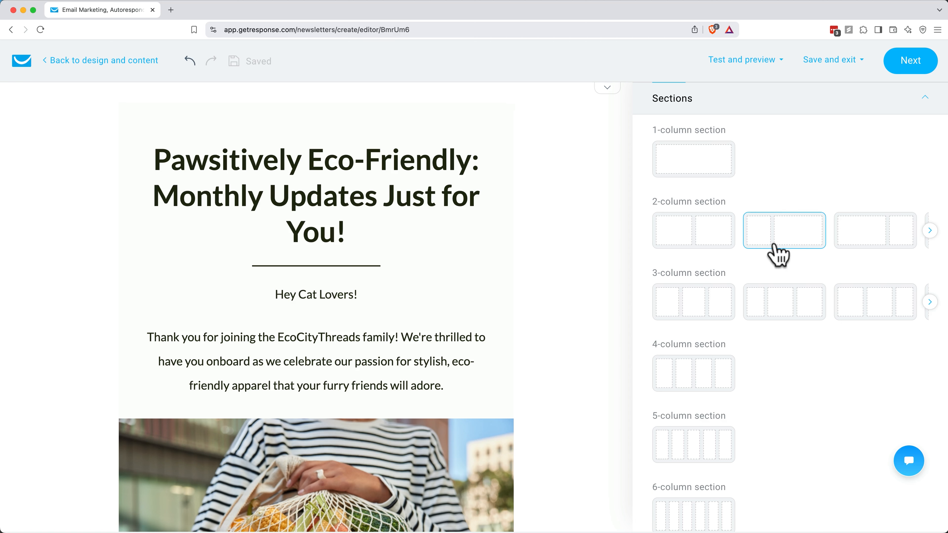
scroll(776, 252, down, 4)
scroll(779, 251, down, 6)
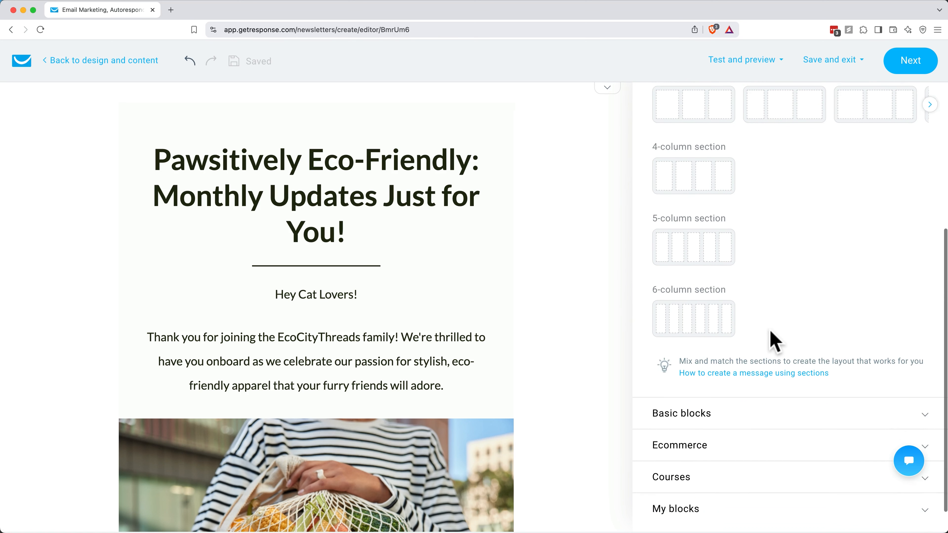
click(698, 423)
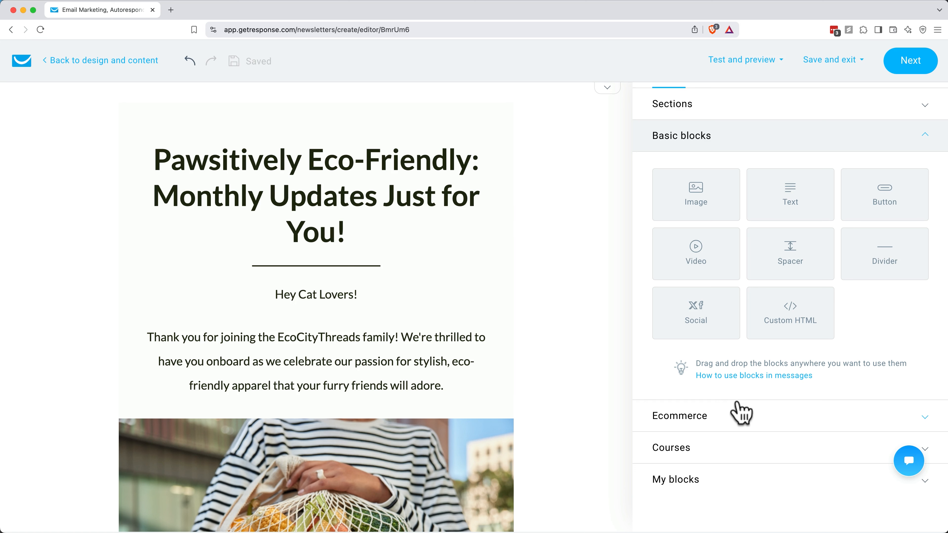
click(700, 423)
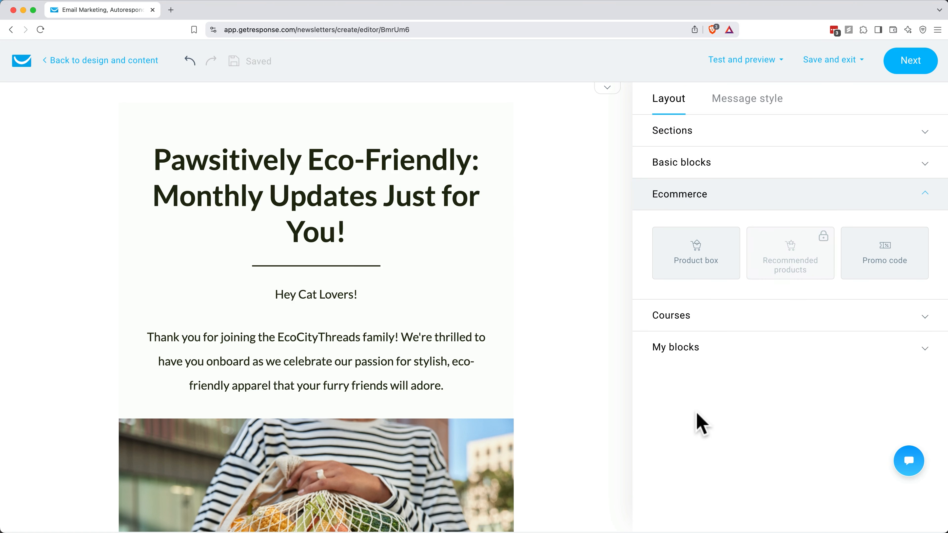
click(668, 324)
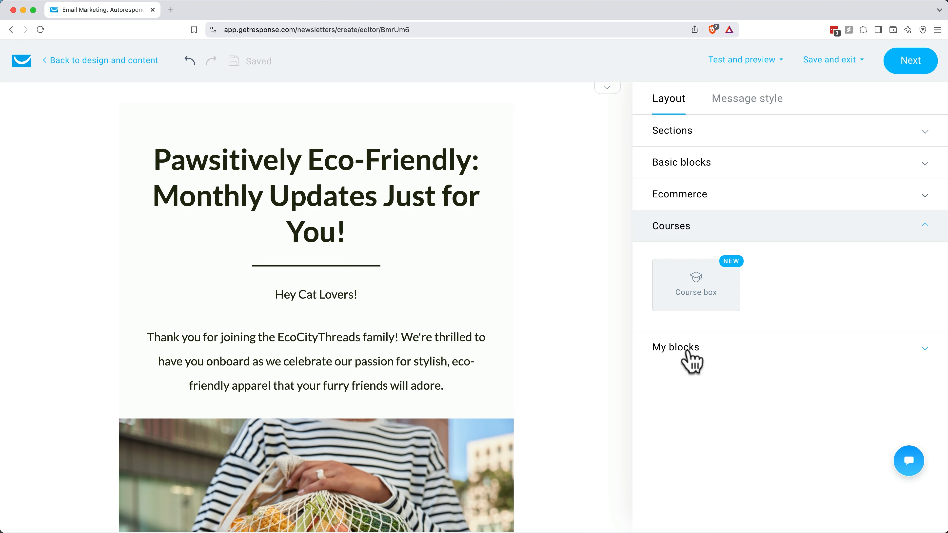
click(676, 348)
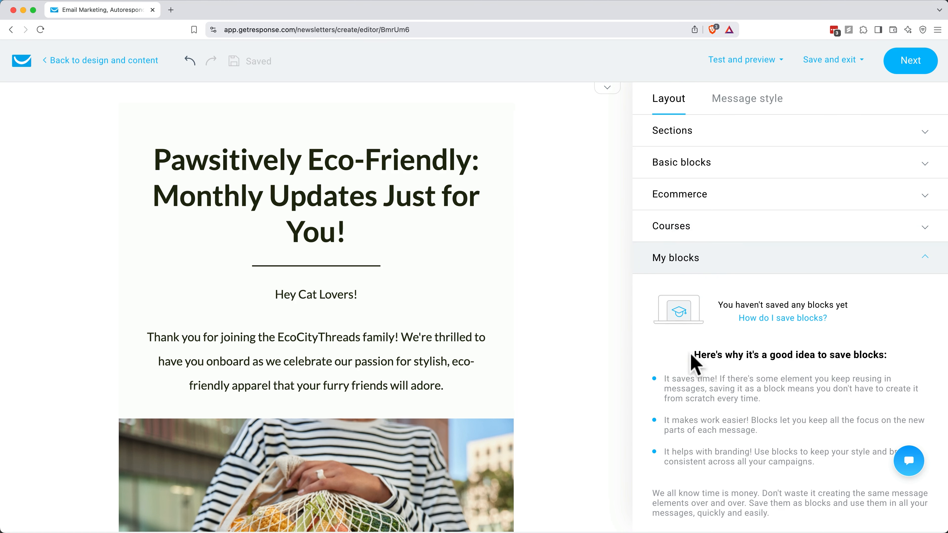
scroll(698, 383, down, 1)
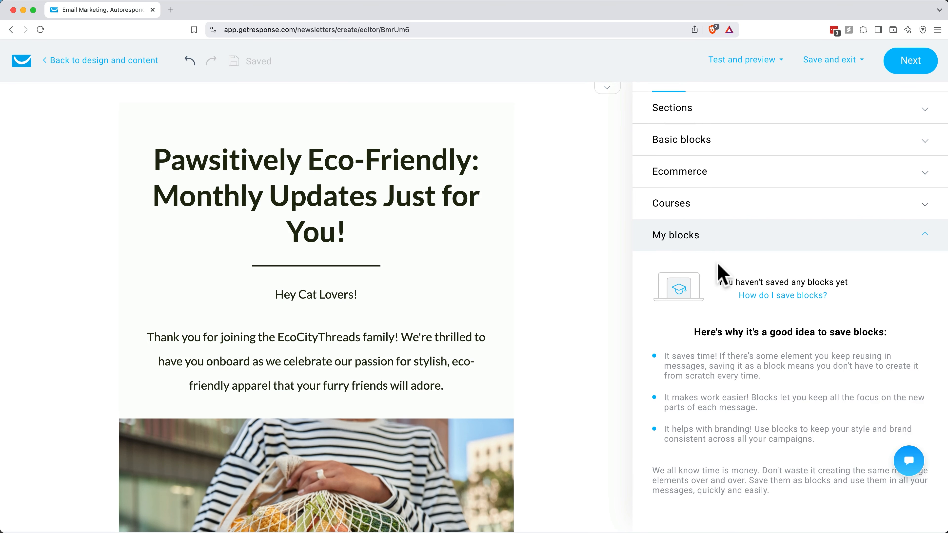
scroll(722, 272, up, 1)
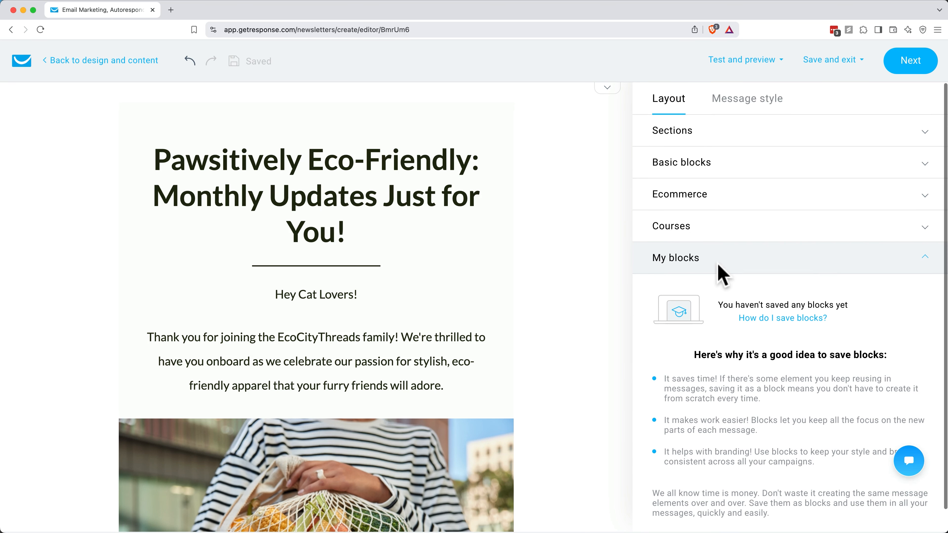
Step: Try narrowing the overall message width in the message style settings and return it to 600
click(748, 106)
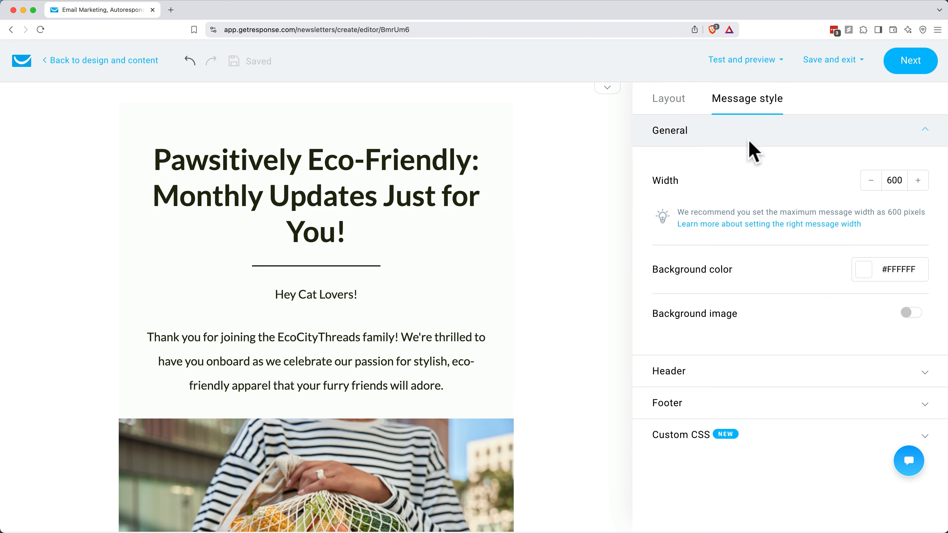
click(870, 179)
click(871, 179)
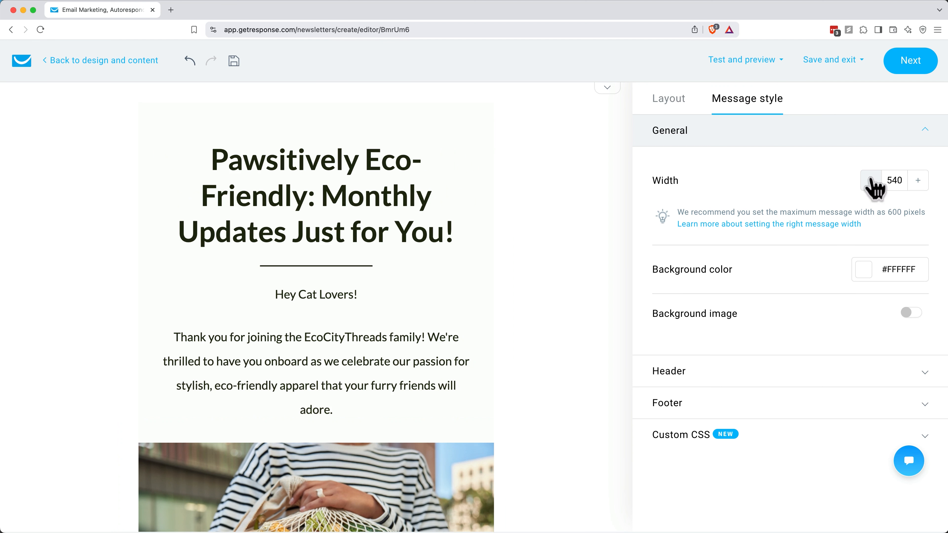
click(871, 179)
click(918, 181)
click(918, 181)
click(918, 182)
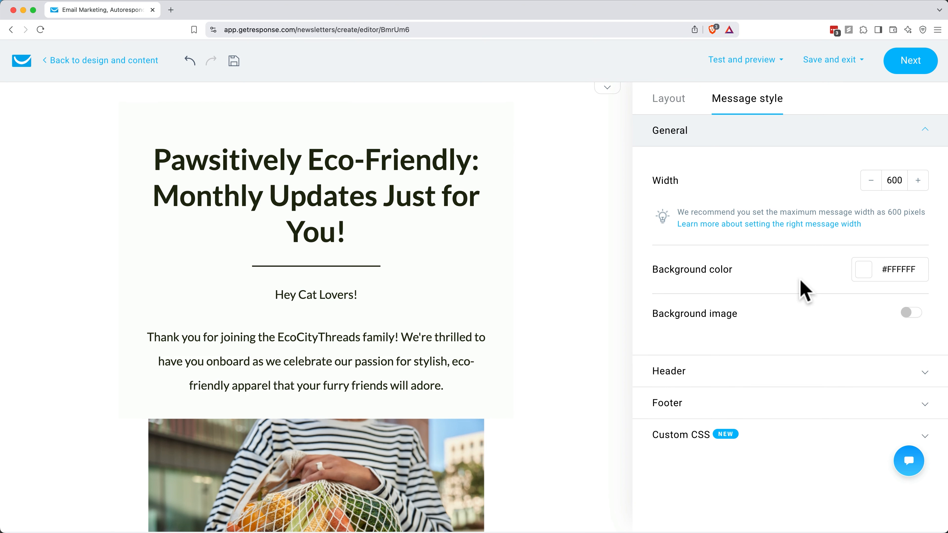
Step: Review the header settings in the message style, including the logo options, padding and background color
click(693, 370)
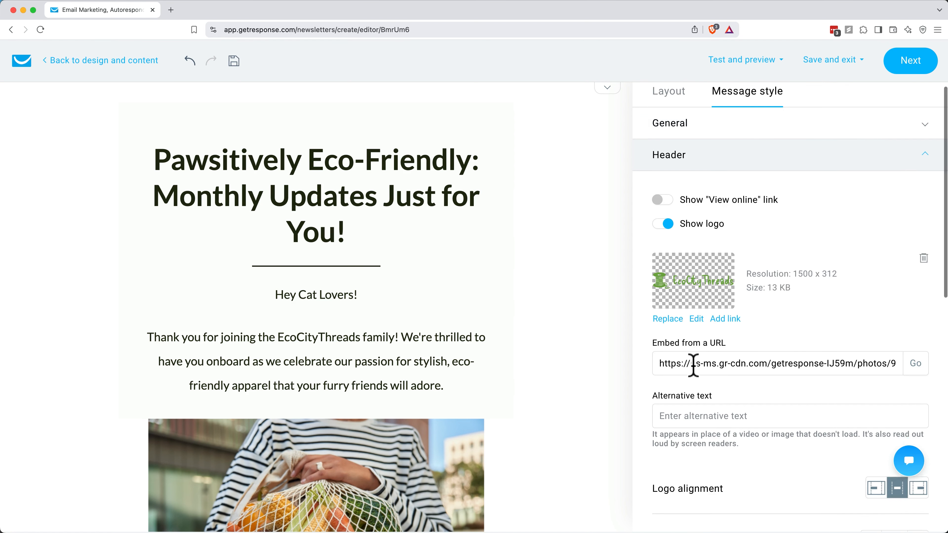
scroll(693, 373, down, 4)
scroll(695, 402, down, 10)
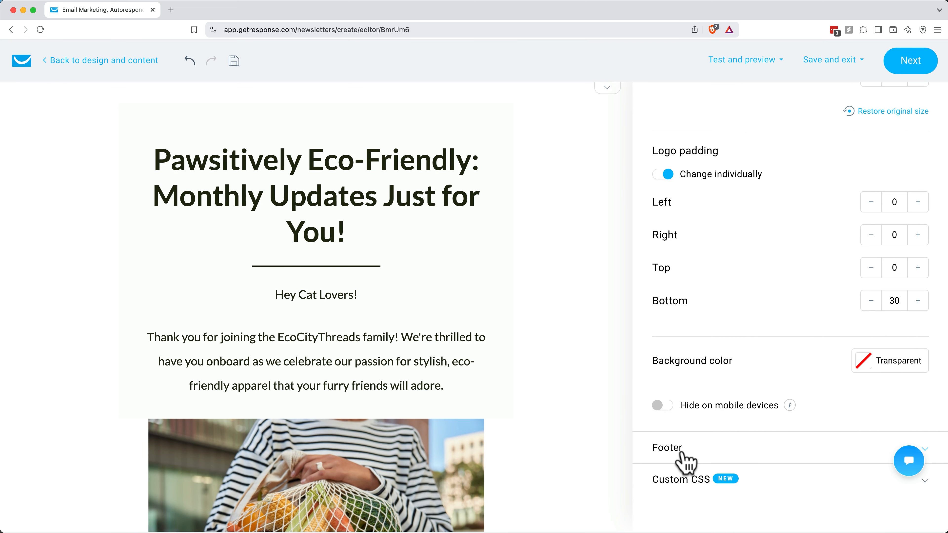
scroll(687, 459, up, 15)
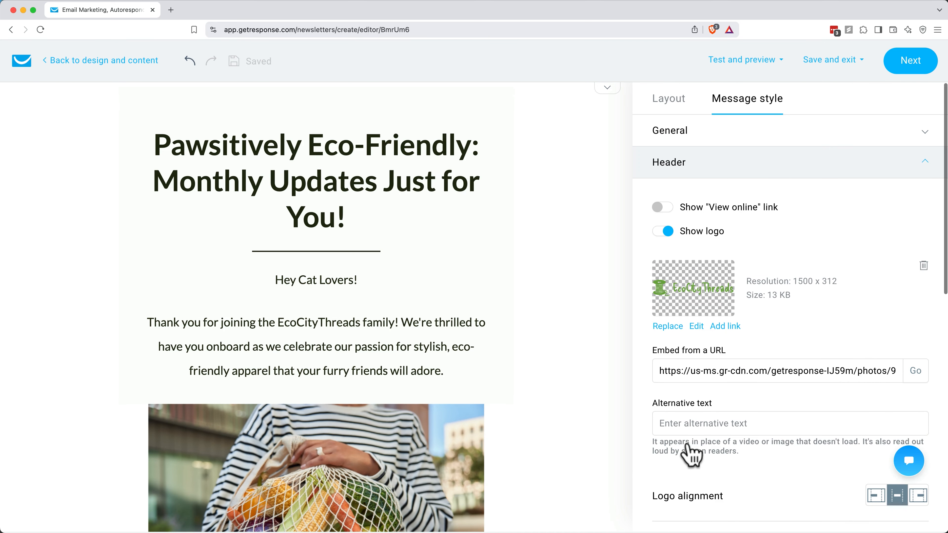
Step: Add a Spacer block from the basic blocks between the headline and the divider line
click(668, 101)
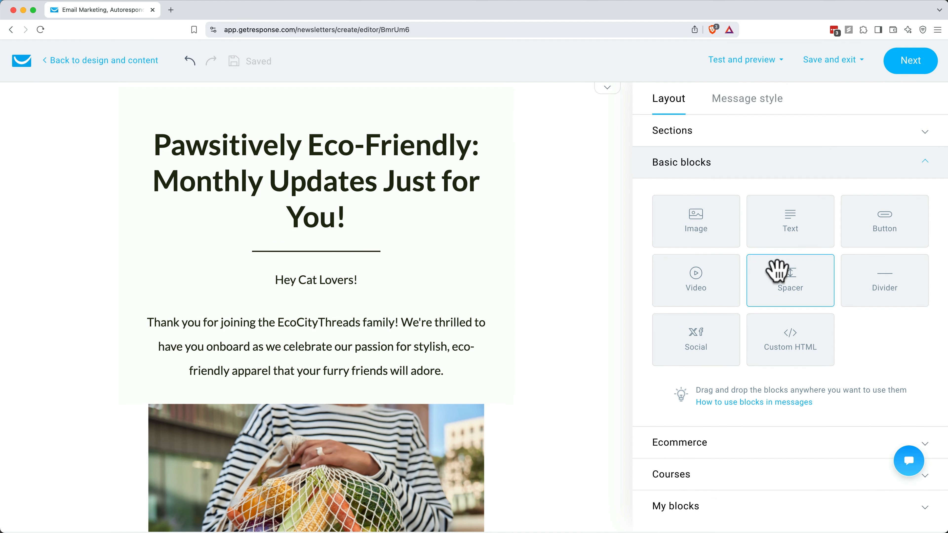
drag(776, 267, 326, 269)
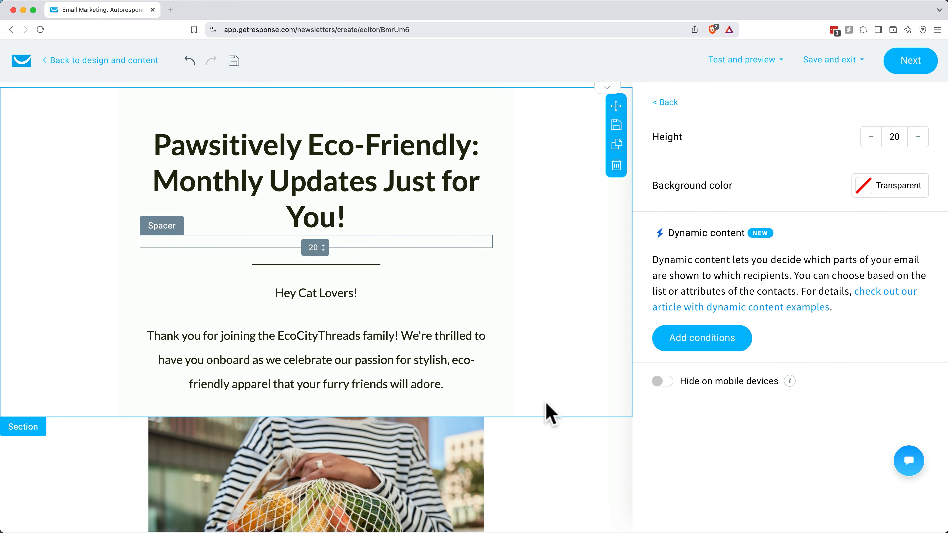
Step: Replace "eco-friendly" with "environmentally friendly" in the intro paragraph below the headline
click(380, 339)
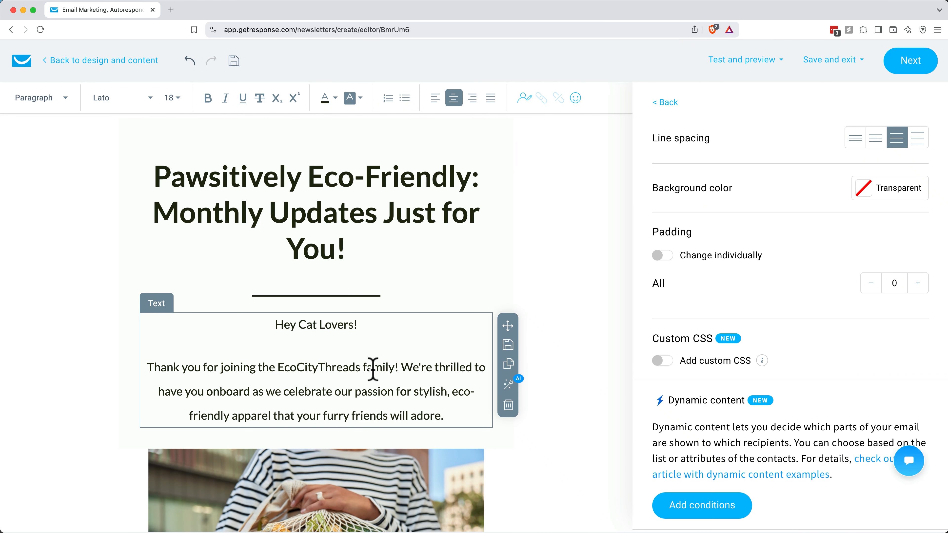
drag(452, 391, 229, 416)
text(enviornmentally friendly)
click(179, 415)
key(BackSpace)
key(BackSpace)
text(r)
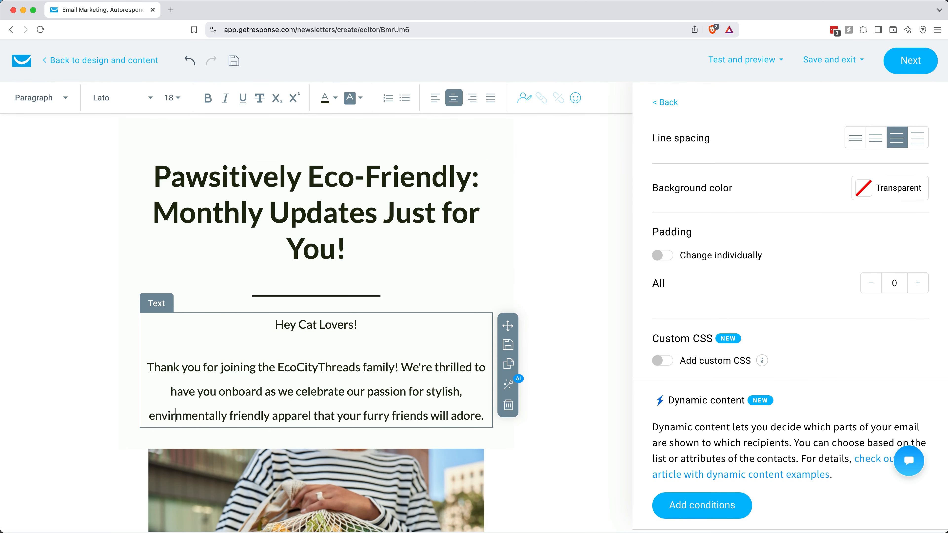
text(o)
Step: Make the greeting line "Hey Cat Lovers!" bold
triple_click(324, 323)
click(212, 104)
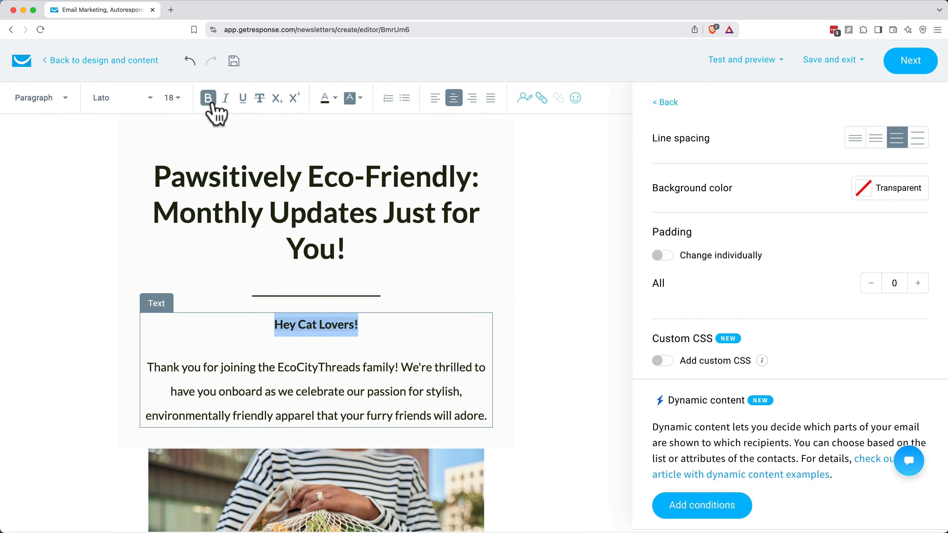
click(278, 367)
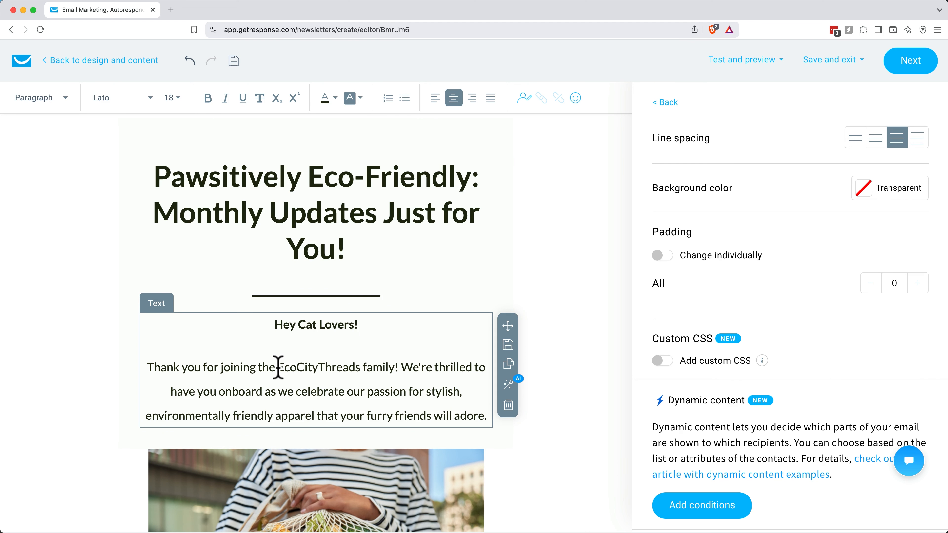
Step: Select the whole headline and generate a Shorten version of it with the AI assistant
click(266, 201)
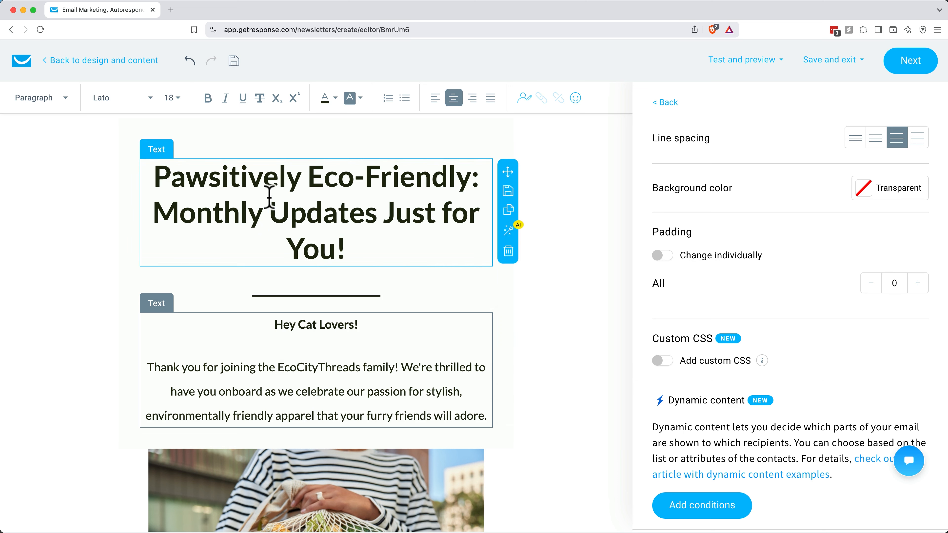
triple_click(269, 197)
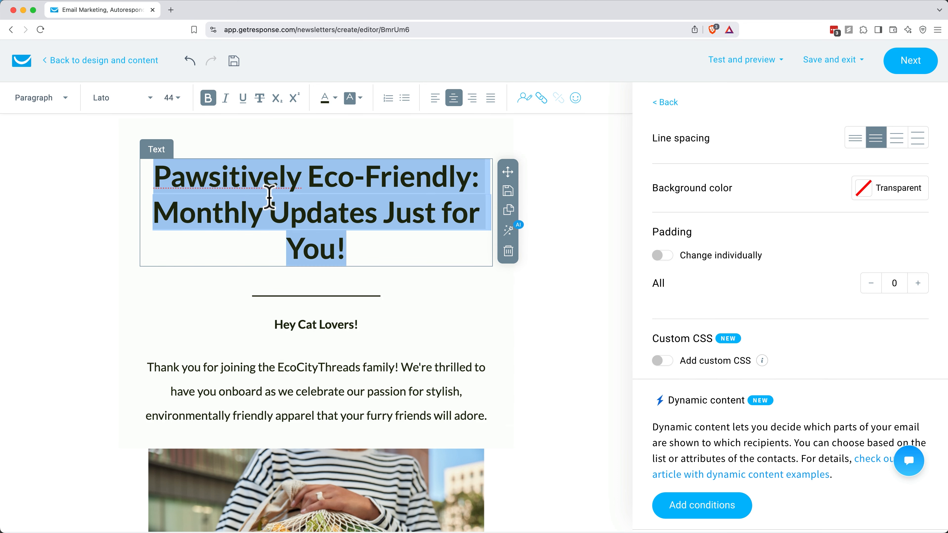
click(508, 230)
click(690, 239)
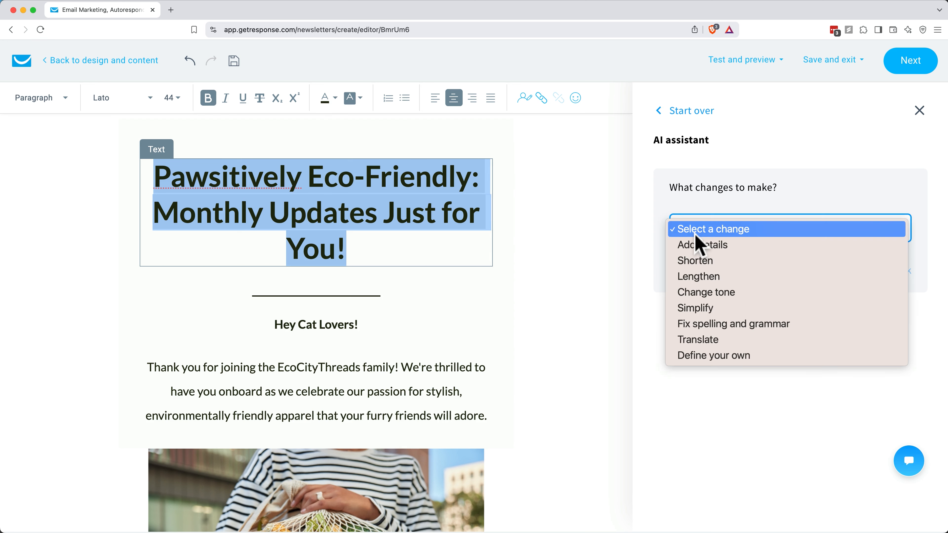
click(695, 261)
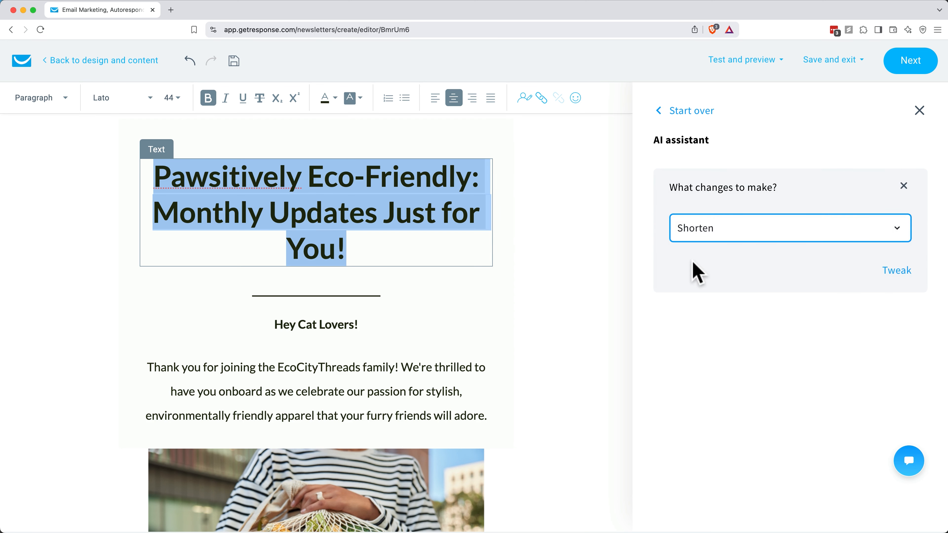
click(895, 273)
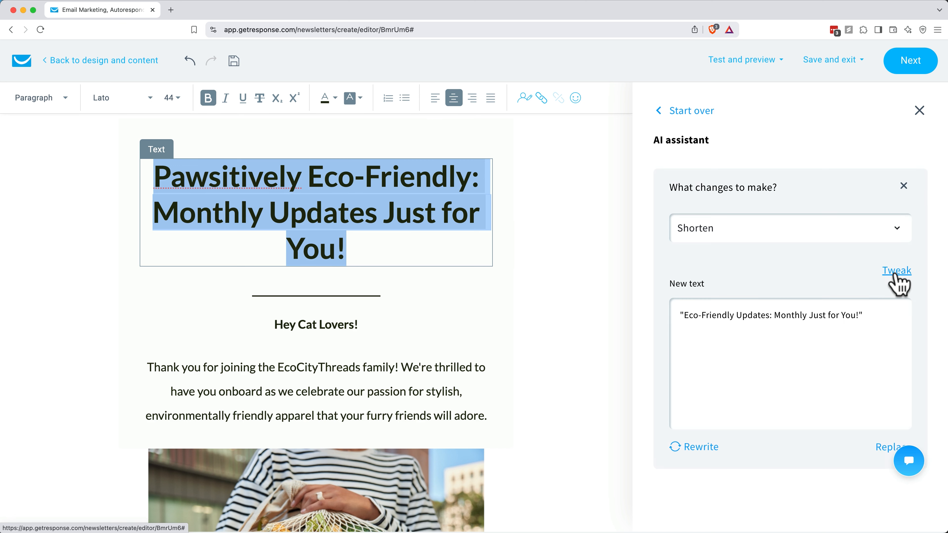
Step: Have the AI assistant rewrite its headline suggestion using the Simplify change
click(699, 448)
click(746, 228)
click(716, 277)
click(710, 448)
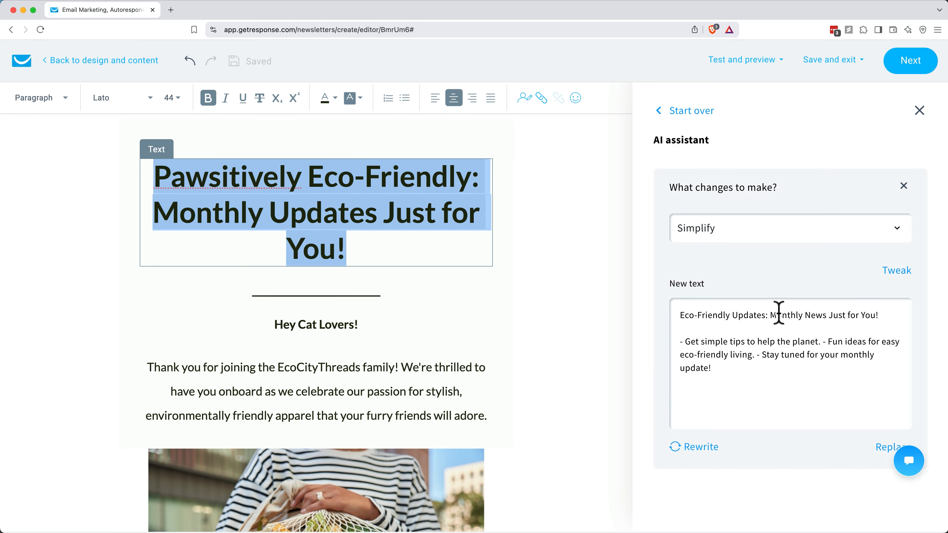
Step: Replace the headline via the AI assistant's custom change "Shorten and make the headline about our new cat sweaters product. This email is announcing the new product."
click(742, 230)
click(718, 180)
click(720, 236)
click(746, 285)
text(Shorten and make the headline about our new cat sweaters product. This email is announc)
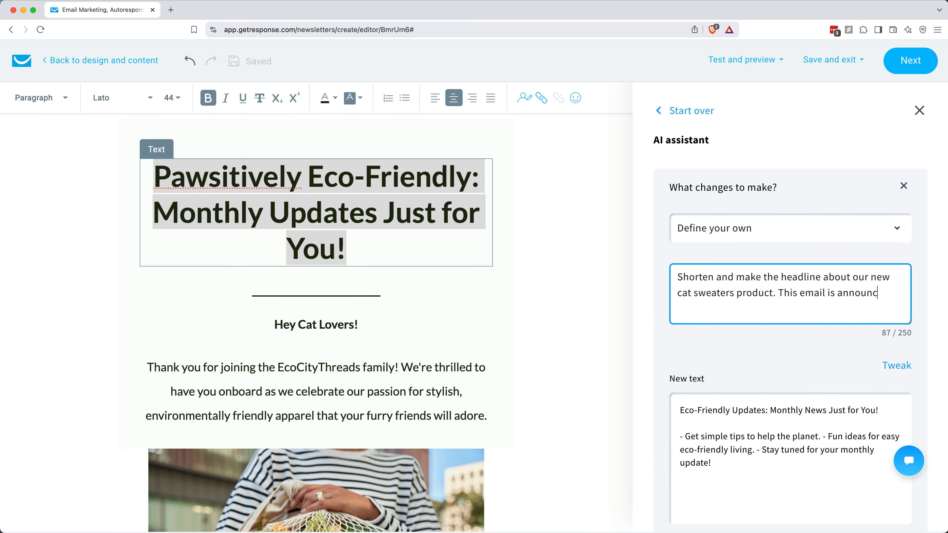
text(ing the new product.)
click(896, 366)
scroll(873, 411, down, 3)
click(885, 466)
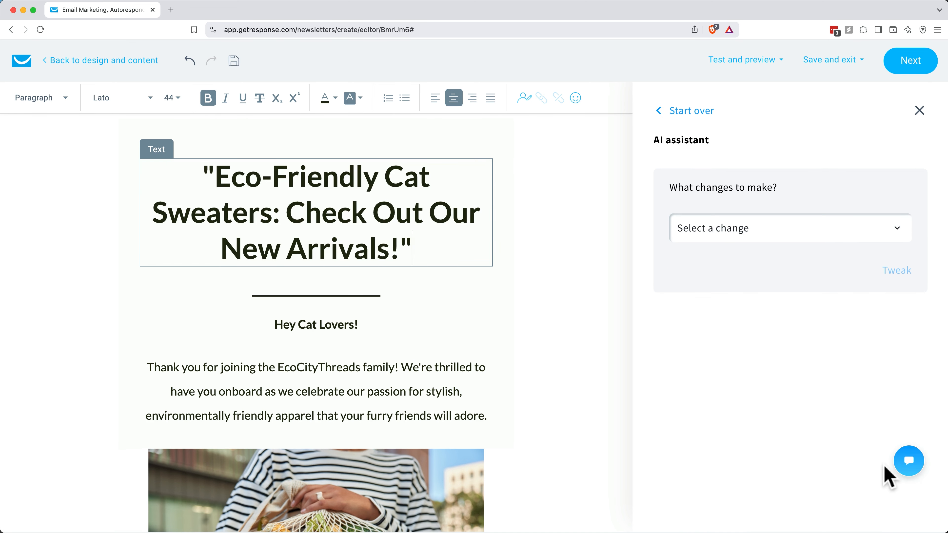
Step: Undo the AI-generated replacement of the headline
click(398, 248)
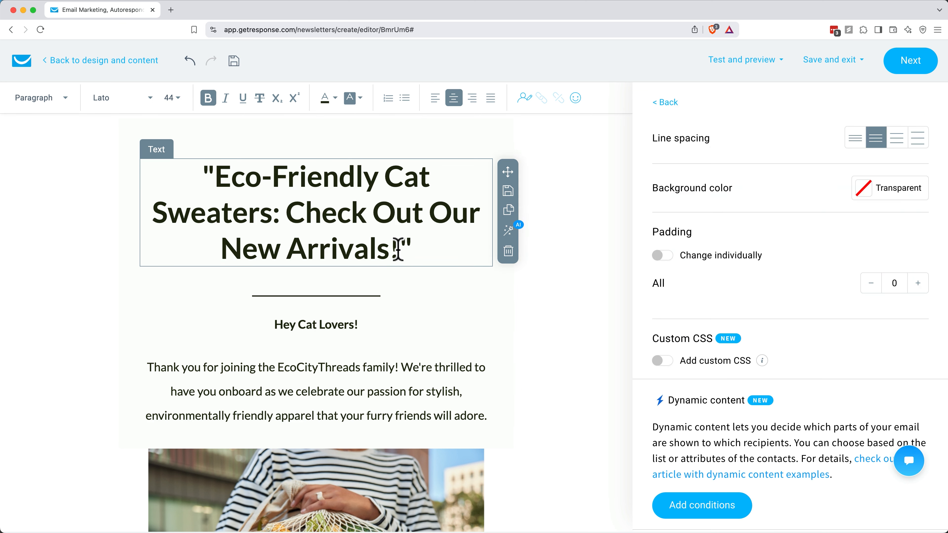
drag(398, 248, 222, 181)
click(222, 182)
click(189, 63)
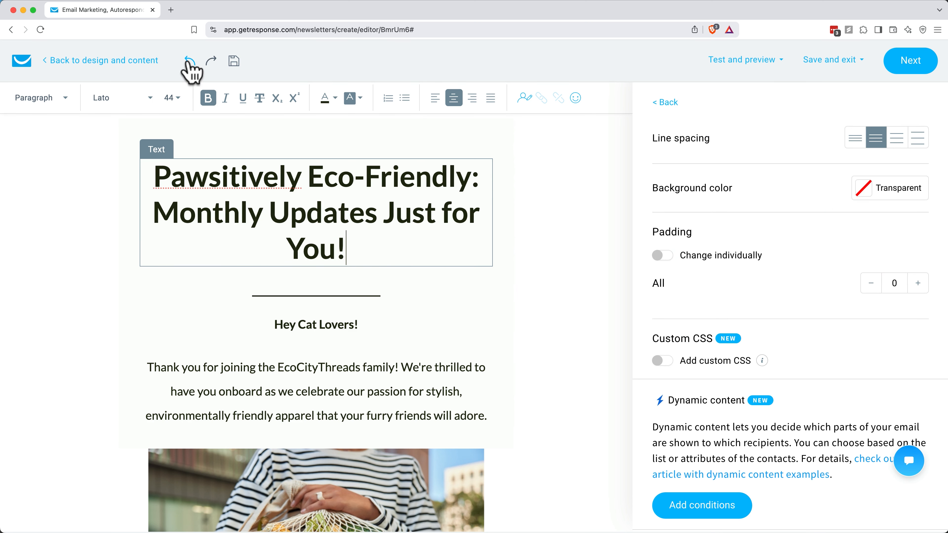
Step: Replace the headline text with "New, Sweaters - for your cat!" and remove the dash after "Sweaters"
drag(338, 248, 154, 180)
text(New, Sweaters - for your cat!)
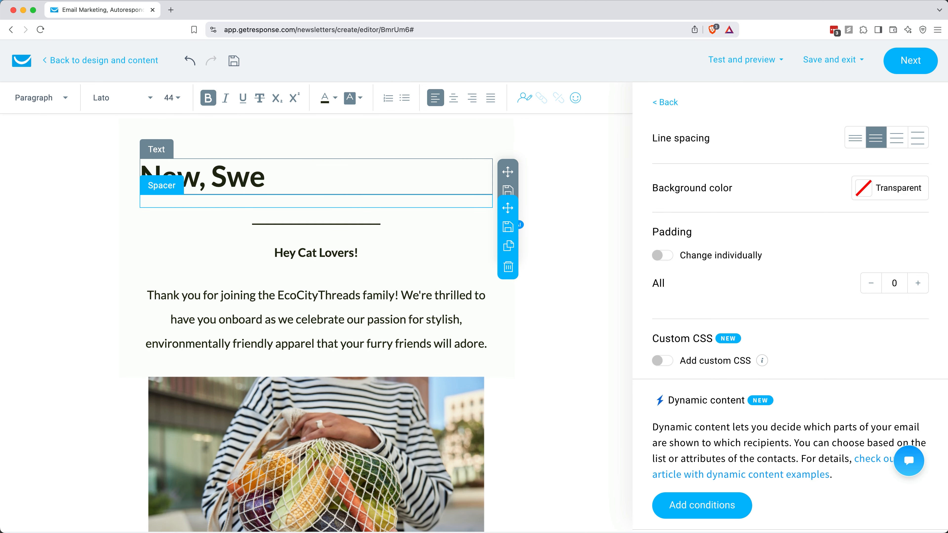
click(352, 178)
key(BackSpace)
key(BackSpace)
key(BackSpace)
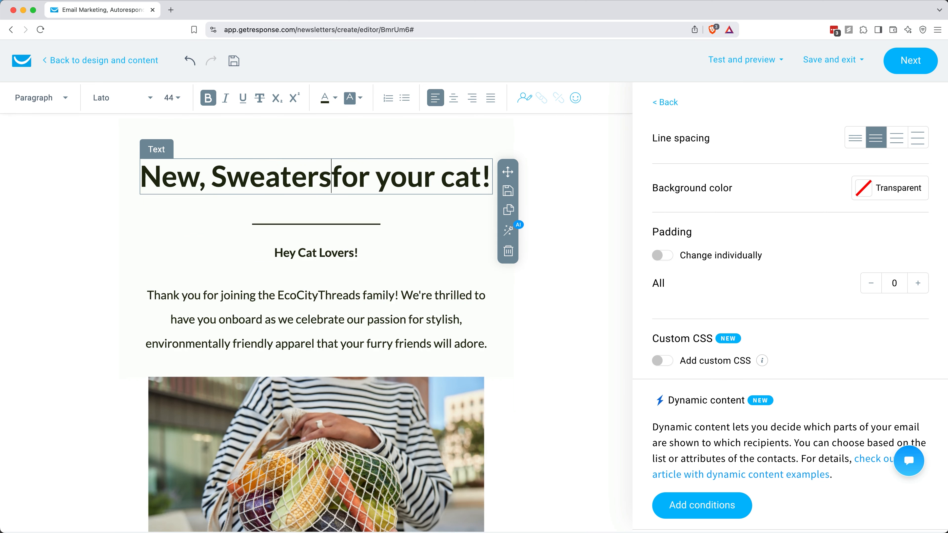
text(:)
key(BackSpace)
Step: Reword the headline to read "New: Sweaters, but for your cat!"
click(204, 174)
key(BackSpace)
text(:)
key(Right)
key(Right)
key(Right)
key(Right)
key(Right)
key(Right)
key(Right)
key(Right)
key(Right)
text(, but)
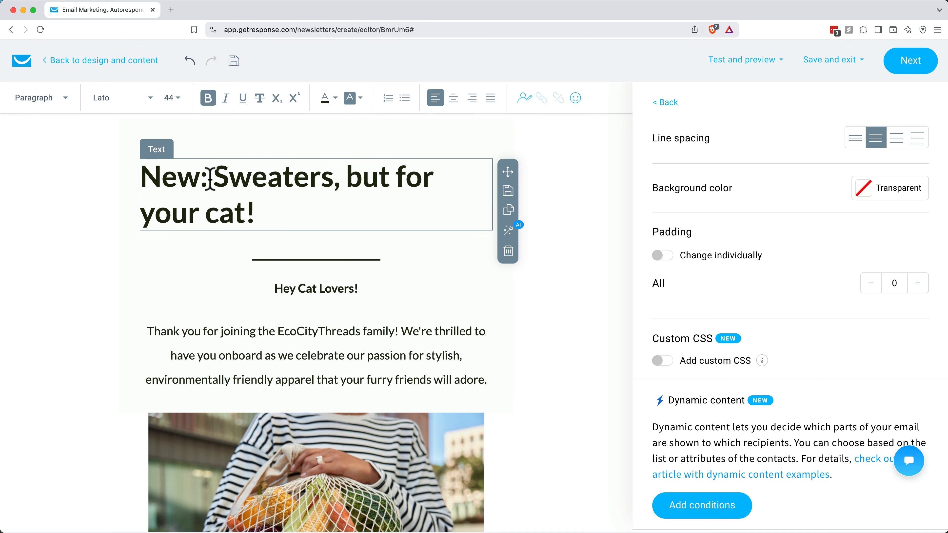
Step: Center the headline and move "but for your cat!" onto its own line
key(ctrl+a)
click(453, 98)
click(413, 178)
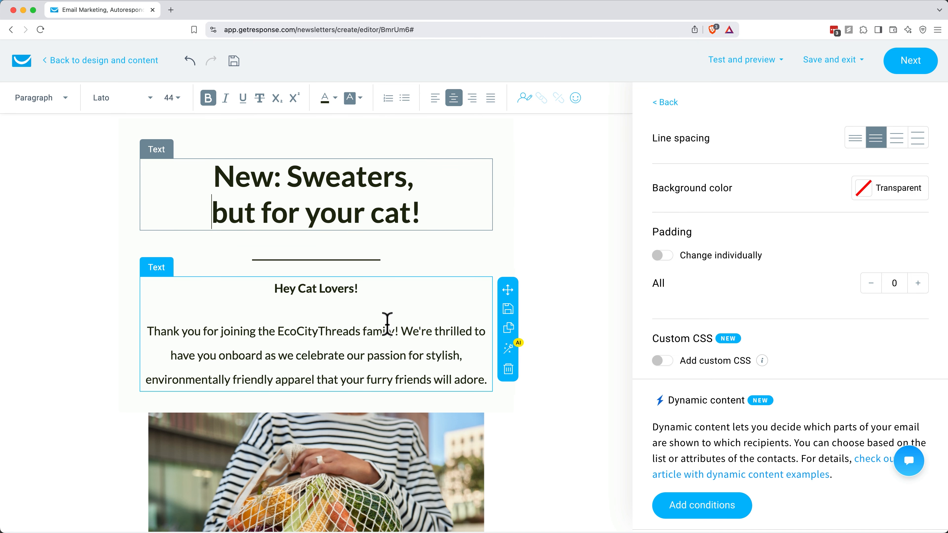
scroll(387, 324, down, 6)
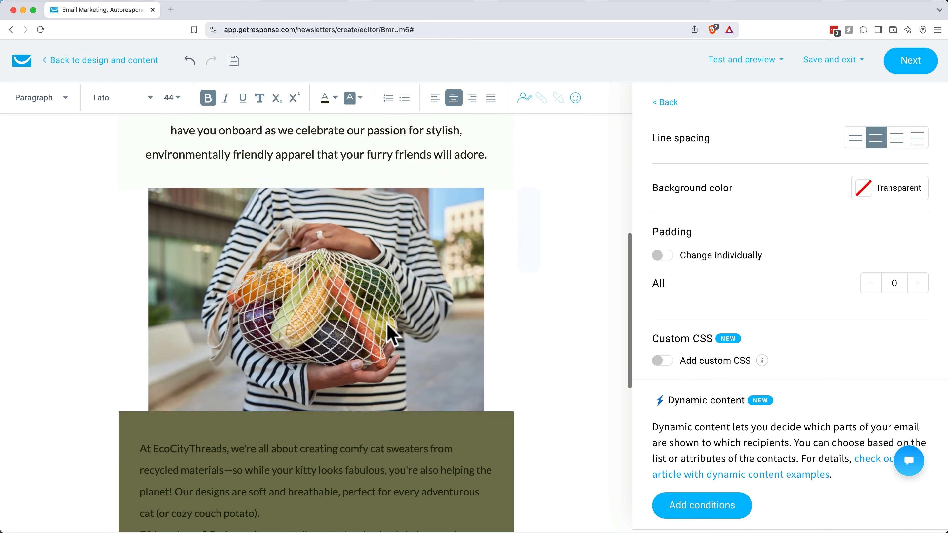
Step: Replace the image of the woman holding vegetables with Cat Sweater.jpg, uploaded from the Photos folder in 01 Brand assets
click(339, 248)
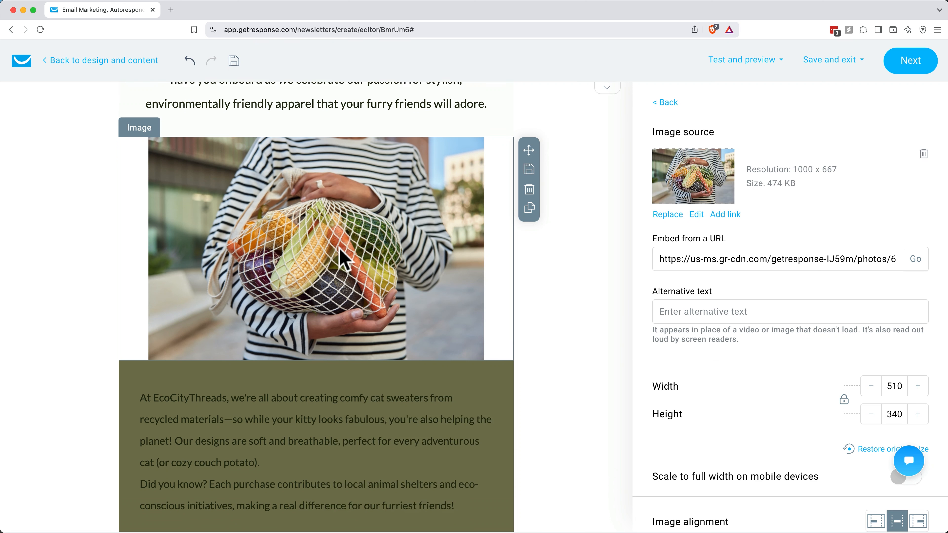
click(667, 214)
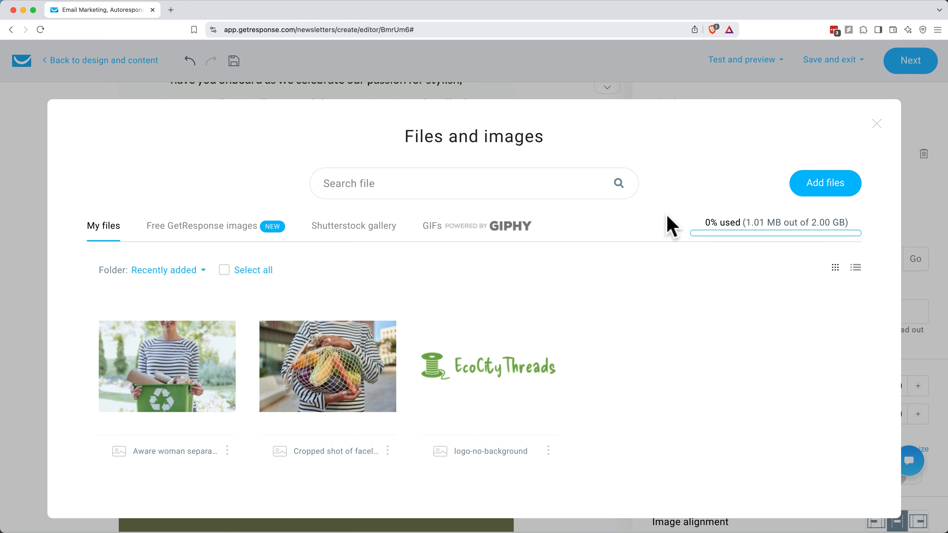
click(822, 203)
click(482, 257)
click(402, 222)
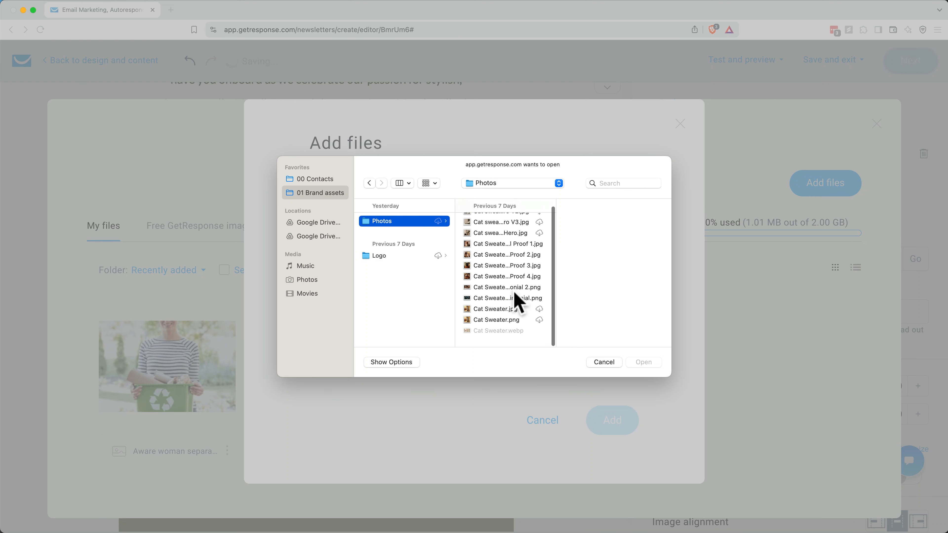
click(501, 321)
double_click(501, 321)
click(605, 434)
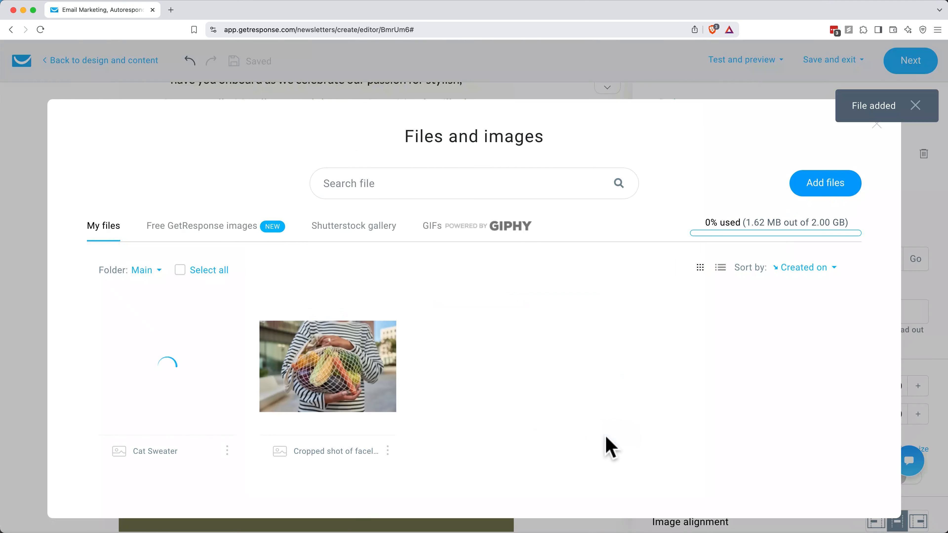
click(167, 367)
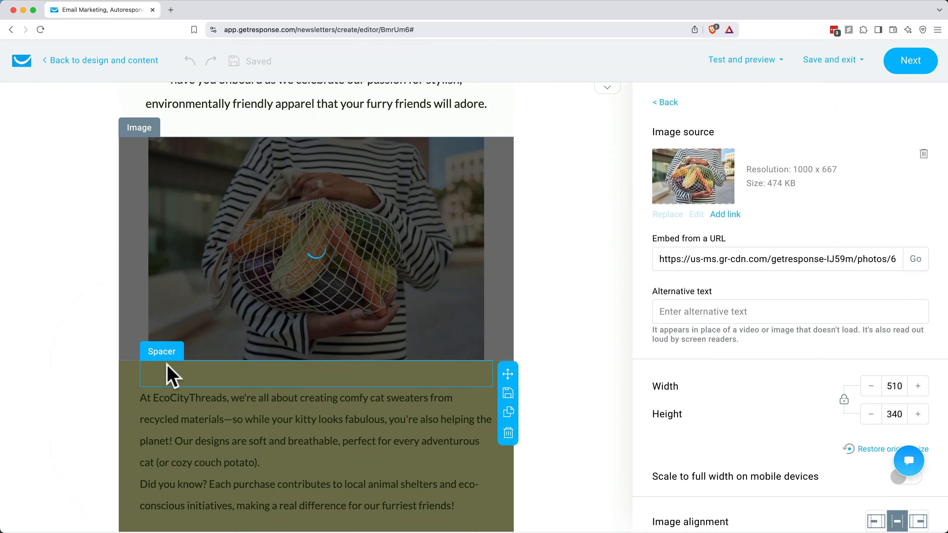
Step: Add an image block directly below the "Shop Eco Catwear" button
scroll(345, 407, up, 2)
scroll(345, 406, down, 10)
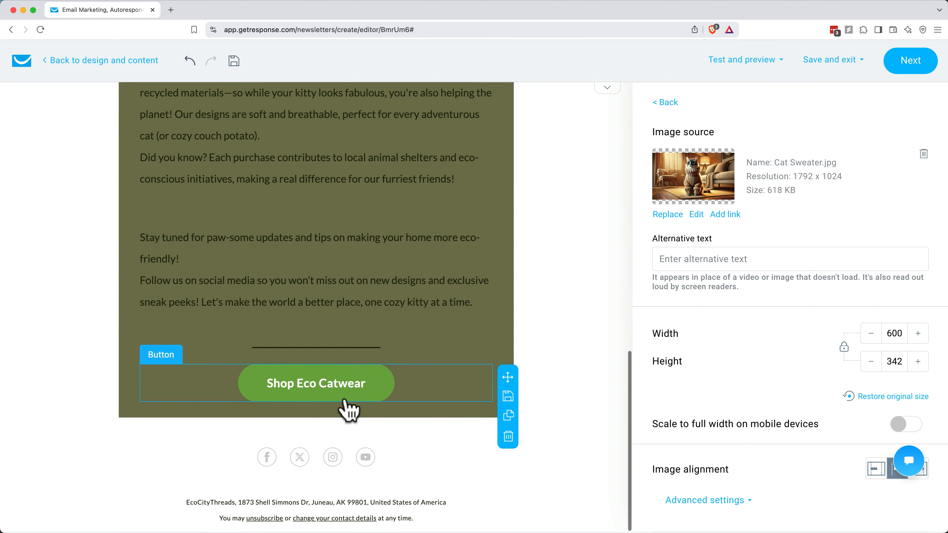
click(672, 104)
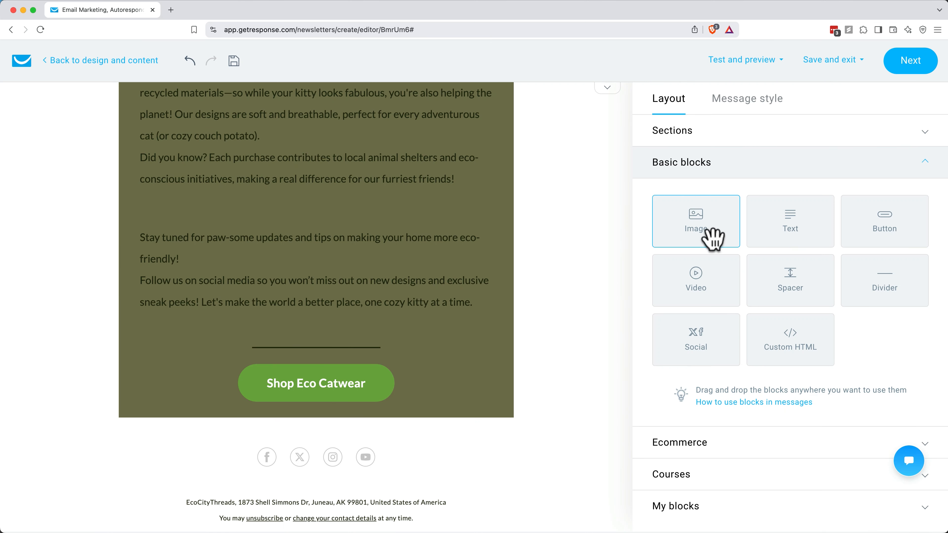
drag(704, 220, 344, 422)
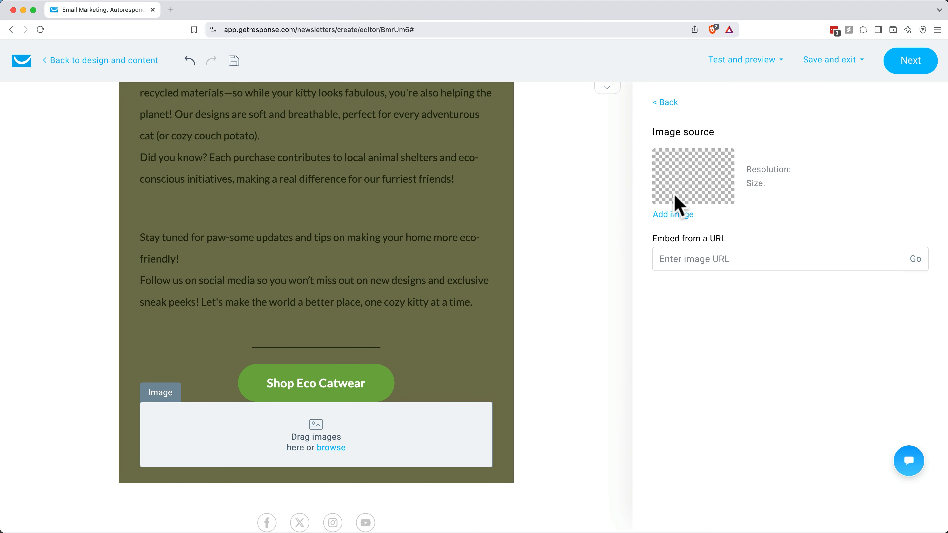
Step: Search GIPHY for "cat in a sweater" and insert the "Sweater Weather" Fall Season Cat GIF into the empty image block
click(667, 220)
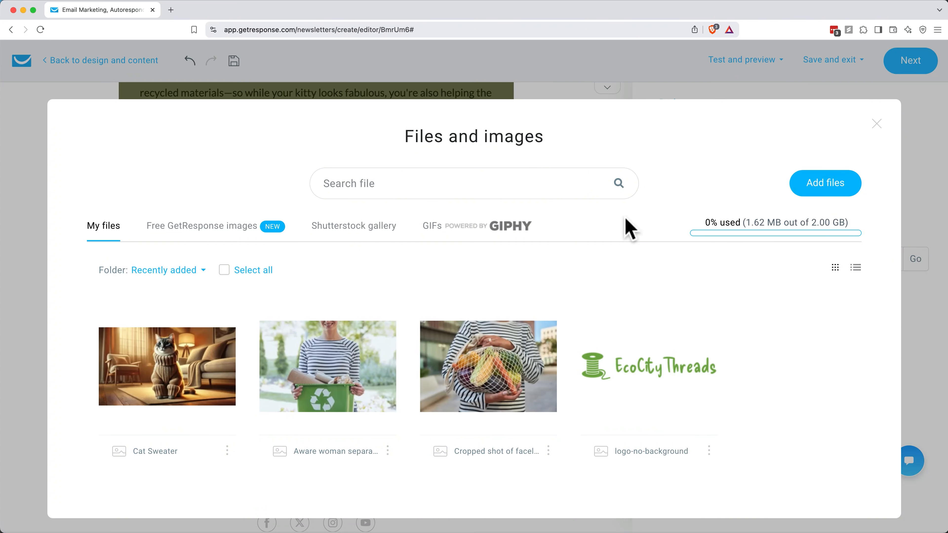
click(481, 235)
click(414, 187)
text(cat)
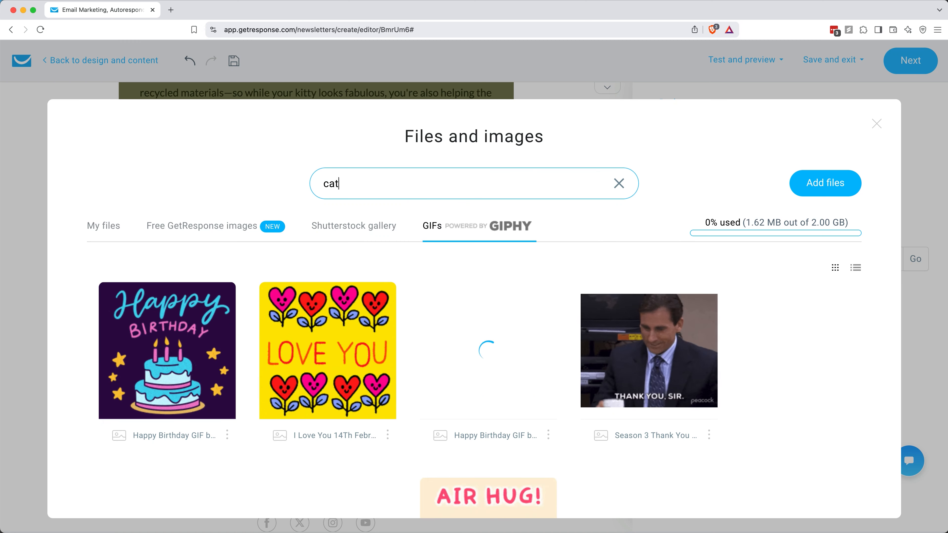
text( in a sweater)
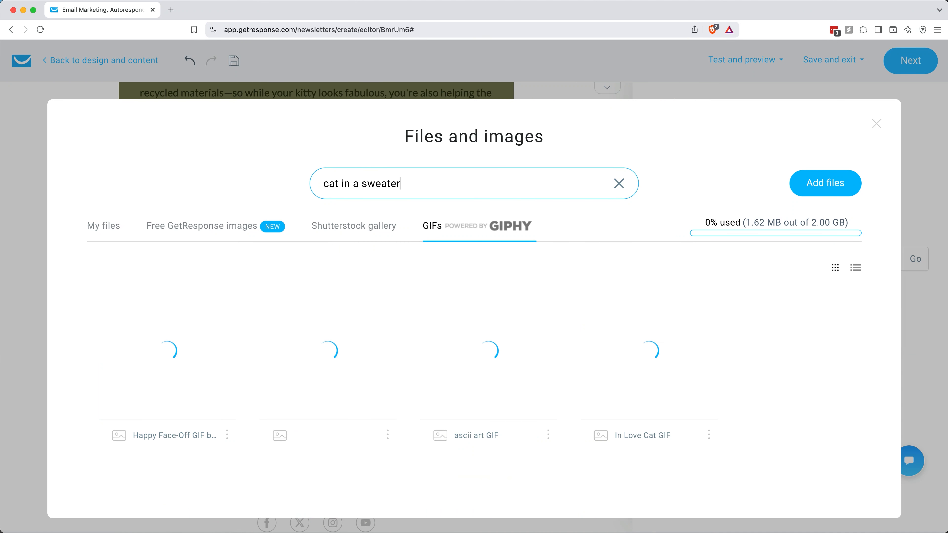
scroll(437, 262, down, 2)
scroll(436, 262, down, 1)
mouse_move(338, 286)
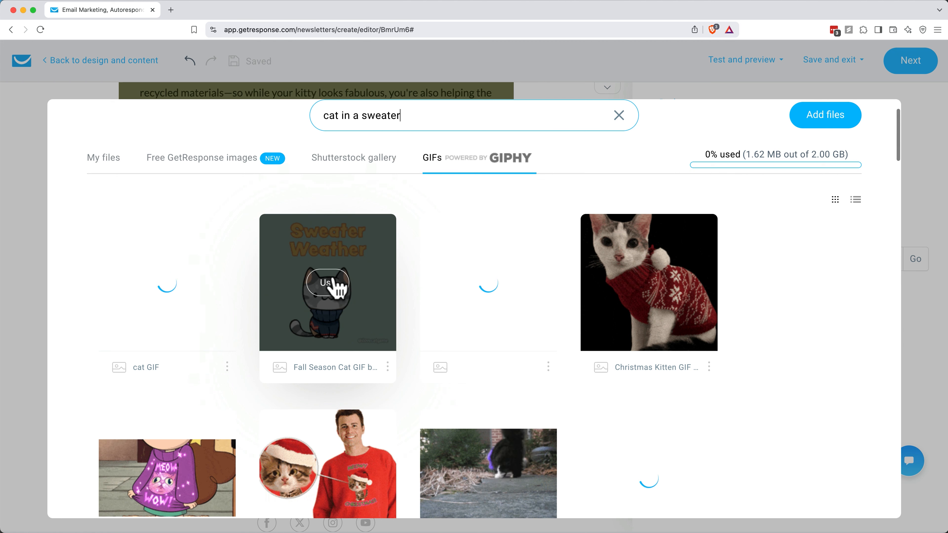
click(327, 285)
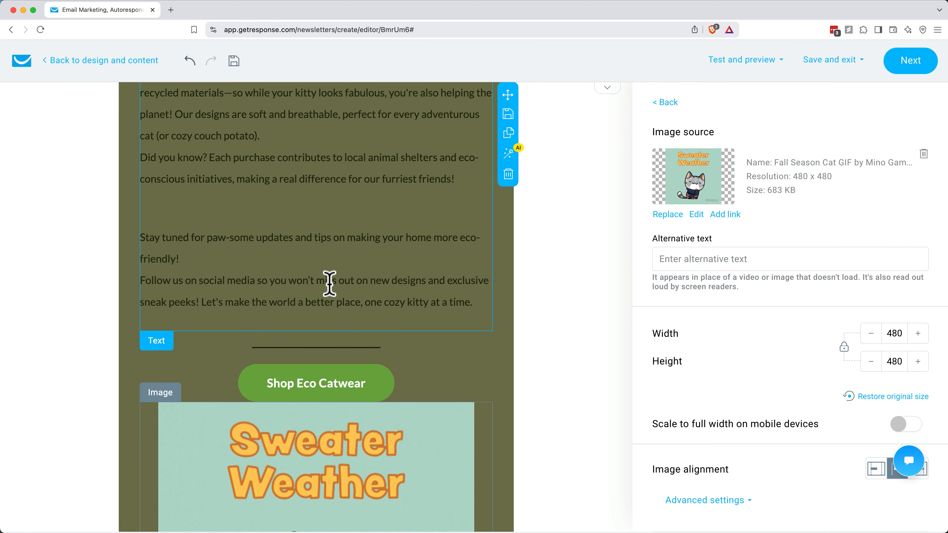
Step: Add a spacer with a height of 37 between the "Shop Eco Catwear" button and the cat GIF
scroll(335, 279, down, 5)
click(609, 140)
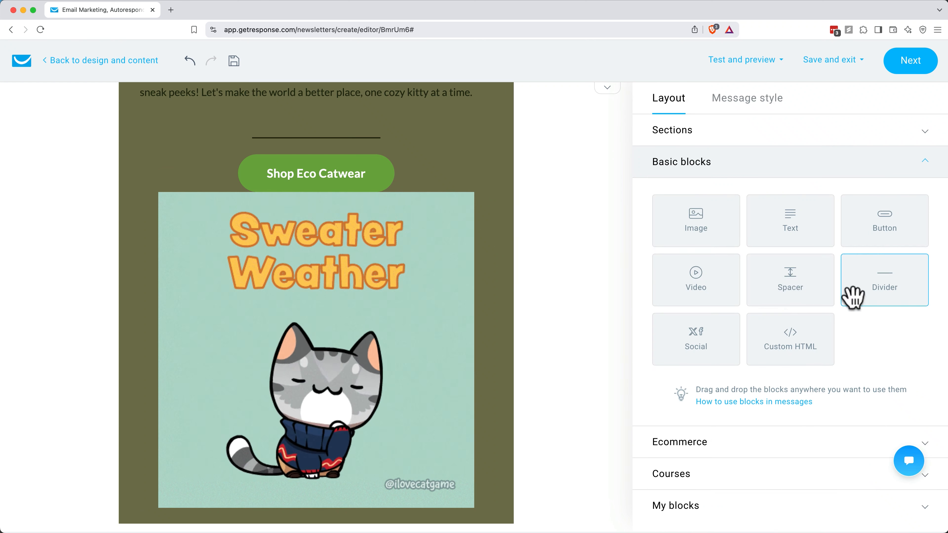
drag(759, 296, 317, 216)
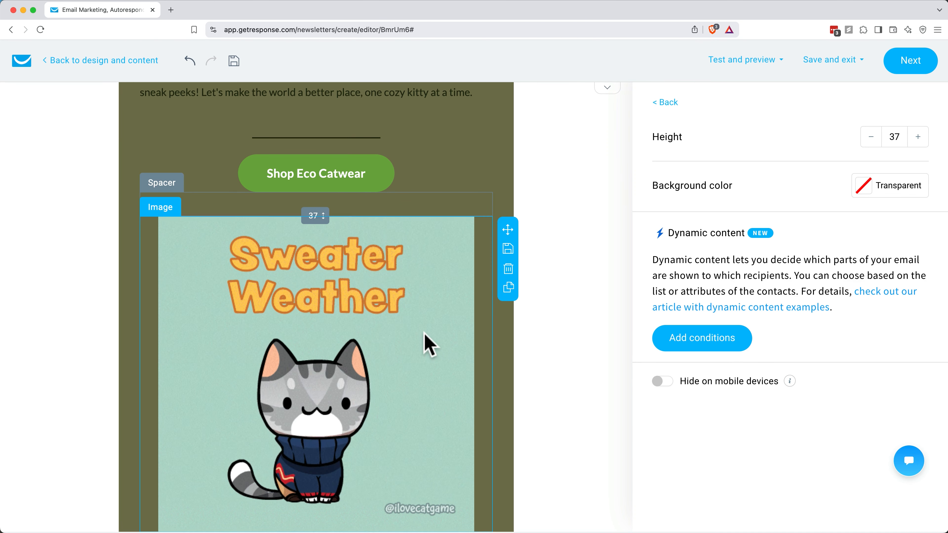
Step: Delete the spacer between the headline and the divider line
scroll(425, 337, up, 3)
scroll(425, 338, up, 10)
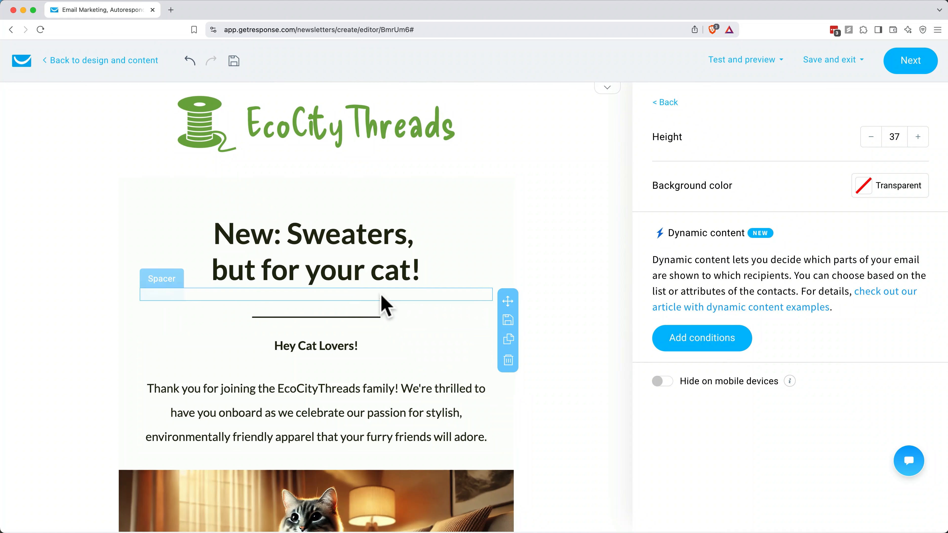
click(382, 294)
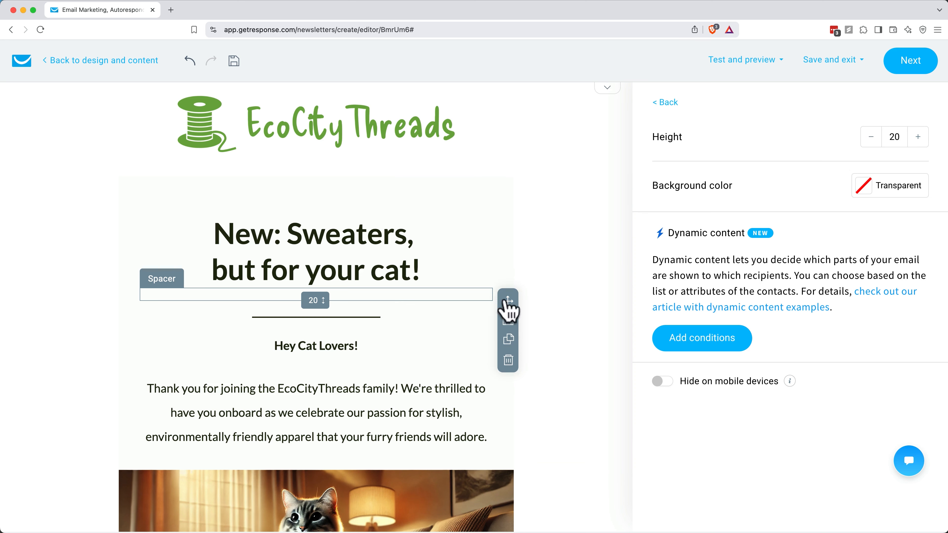
click(508, 360)
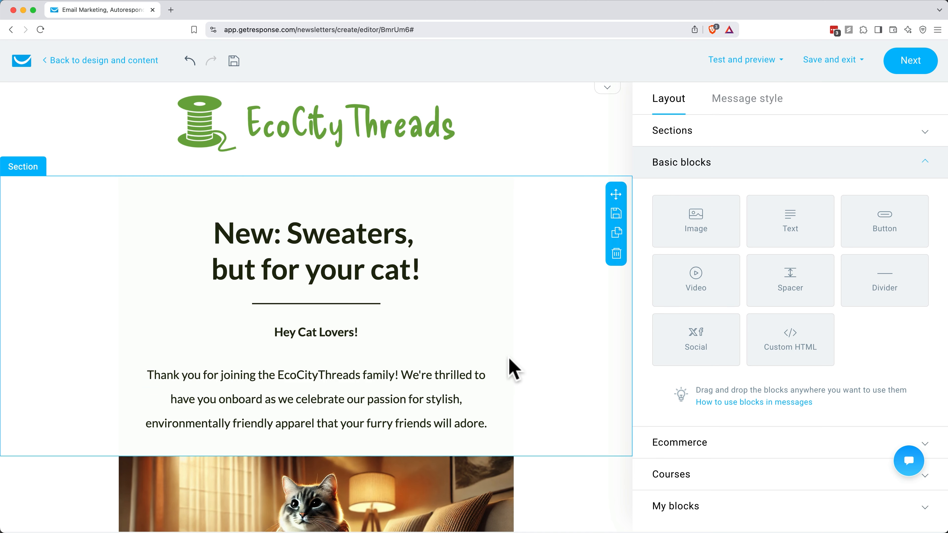
Step: Replace "Cat Lovers" in the greeting with the firstname personalization field, keeping "Hey" and the exclamation mark
scroll(508, 364, down, 3)
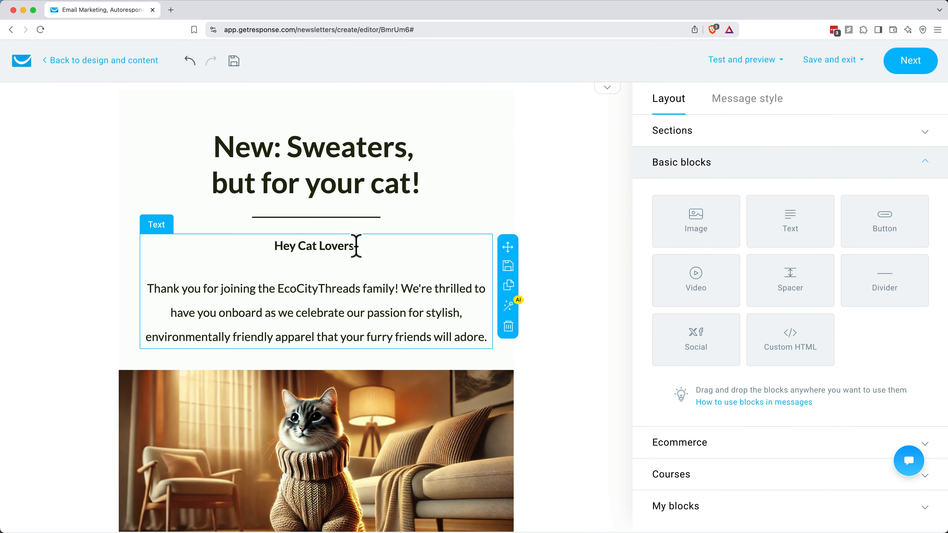
click(354, 246)
drag(301, 280, 354, 289)
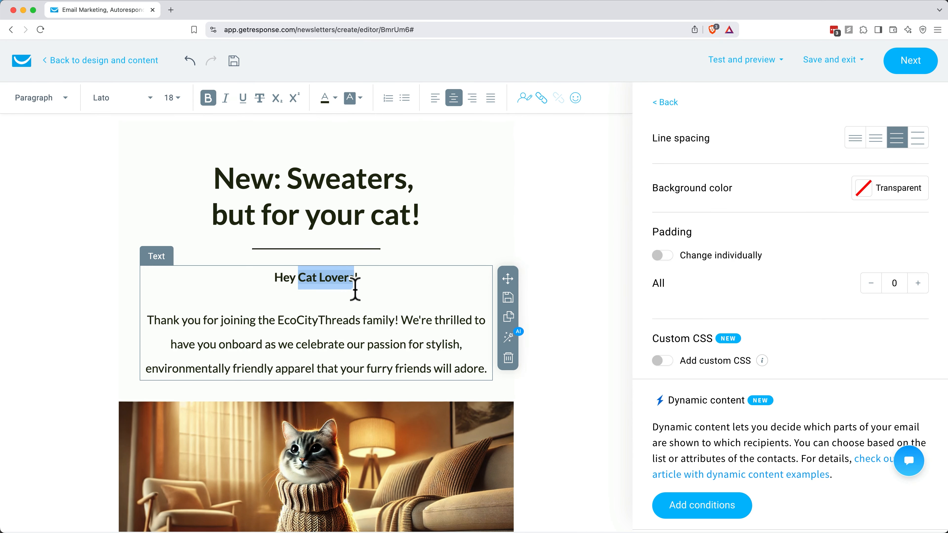
key(BackSpace)
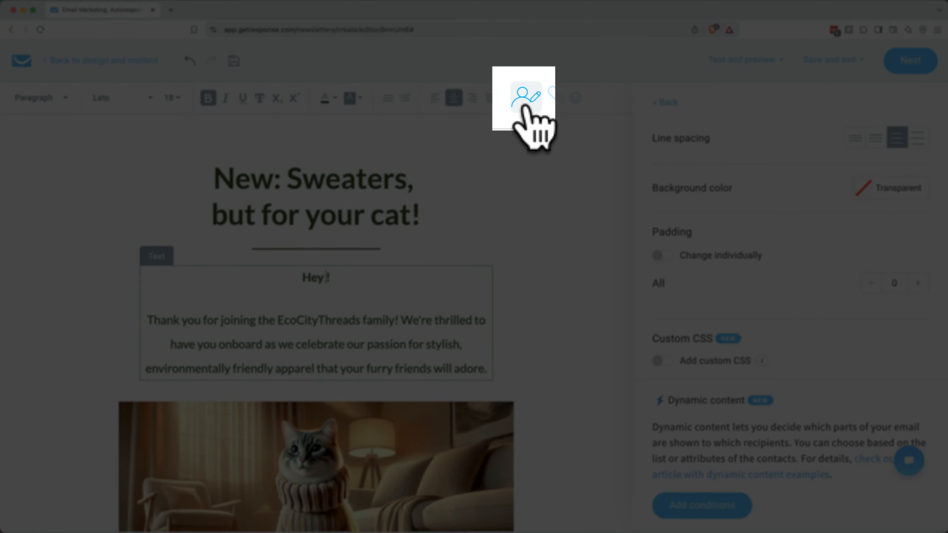
click(524, 106)
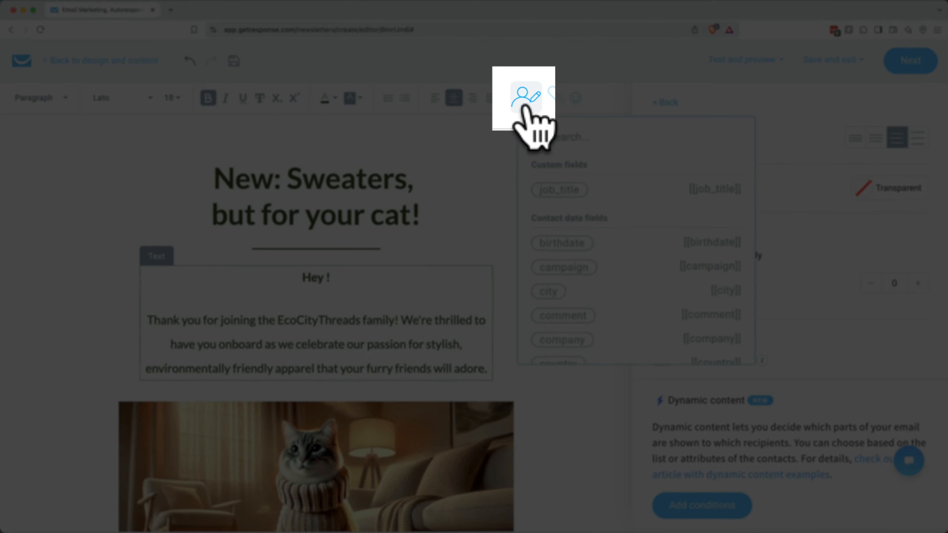
scroll(552, 199, down, 5)
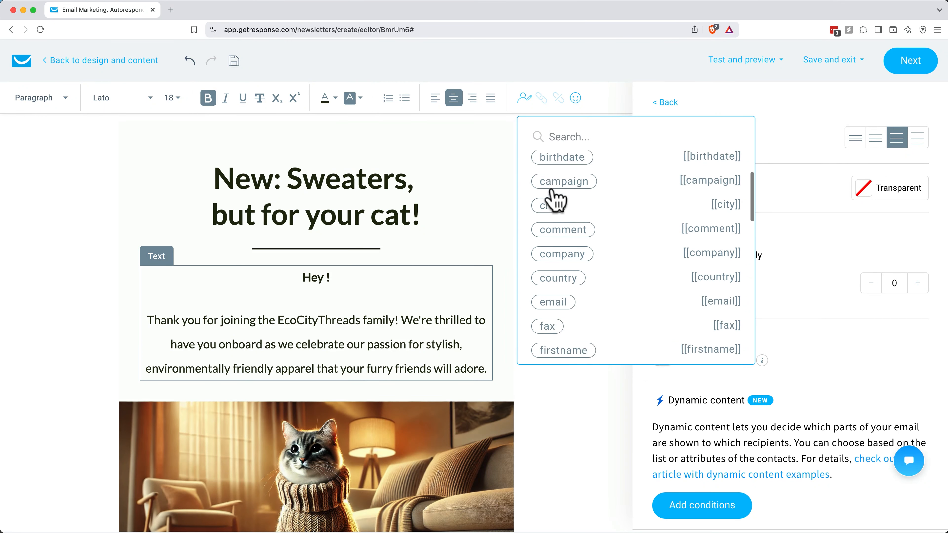
scroll(555, 201, down, 2)
click(555, 207)
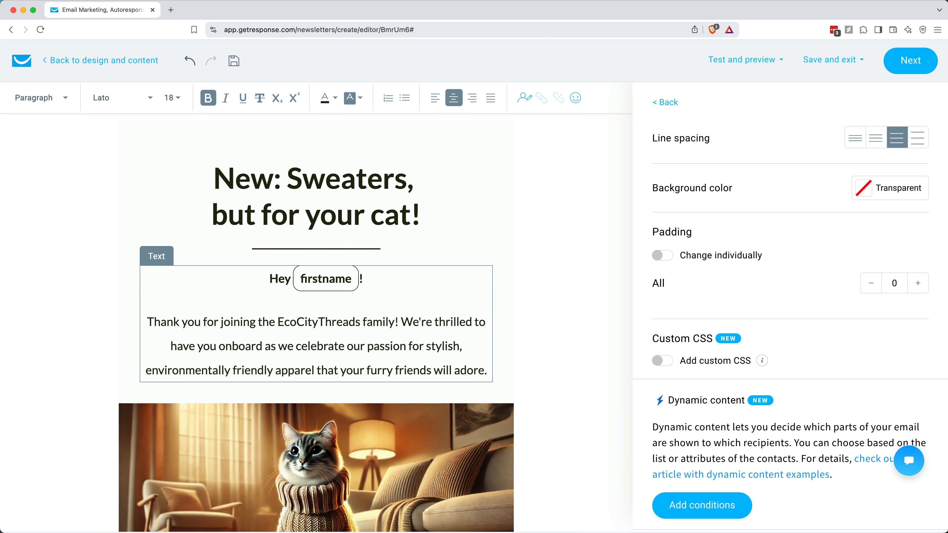
scroll(455, 455, down, 15)
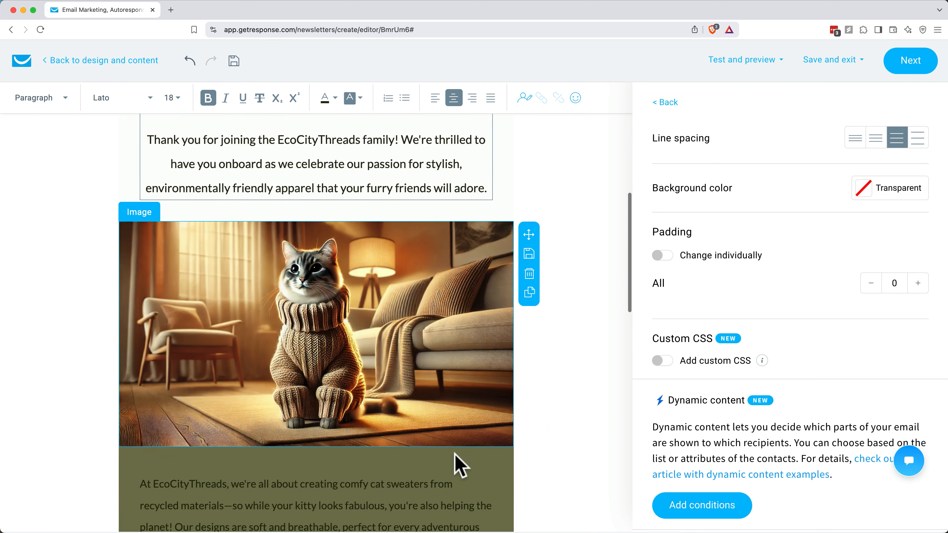
scroll(460, 465, down, 2)
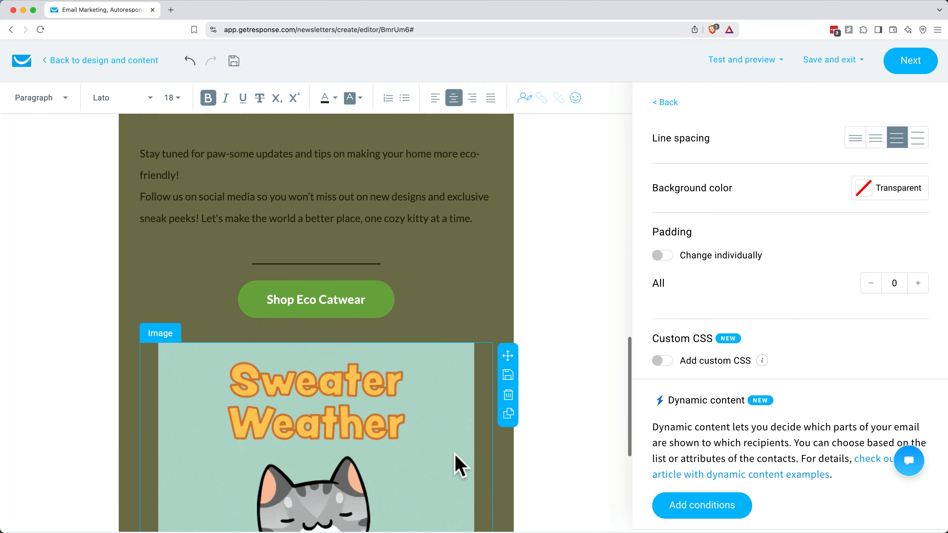
click(339, 291)
scroll(340, 289, down, 1)
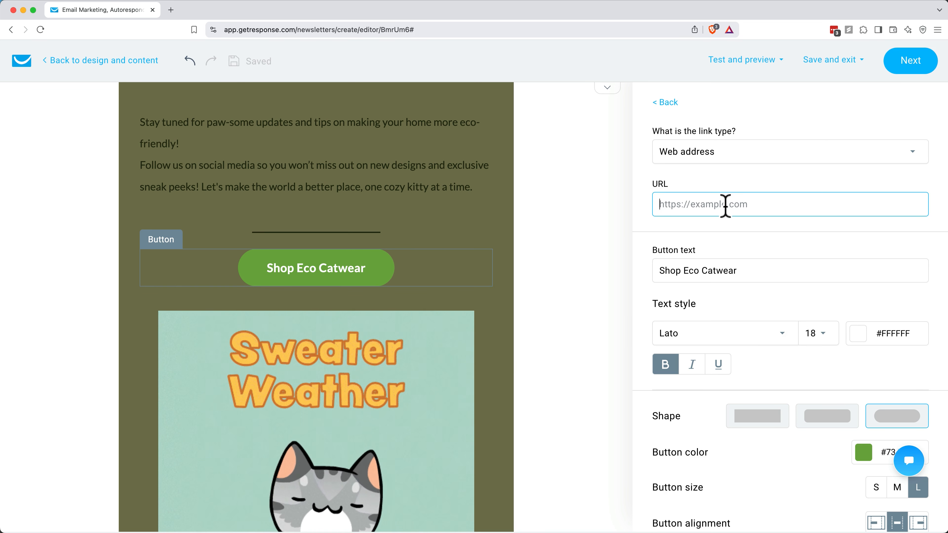
text(https://www.ecocit)
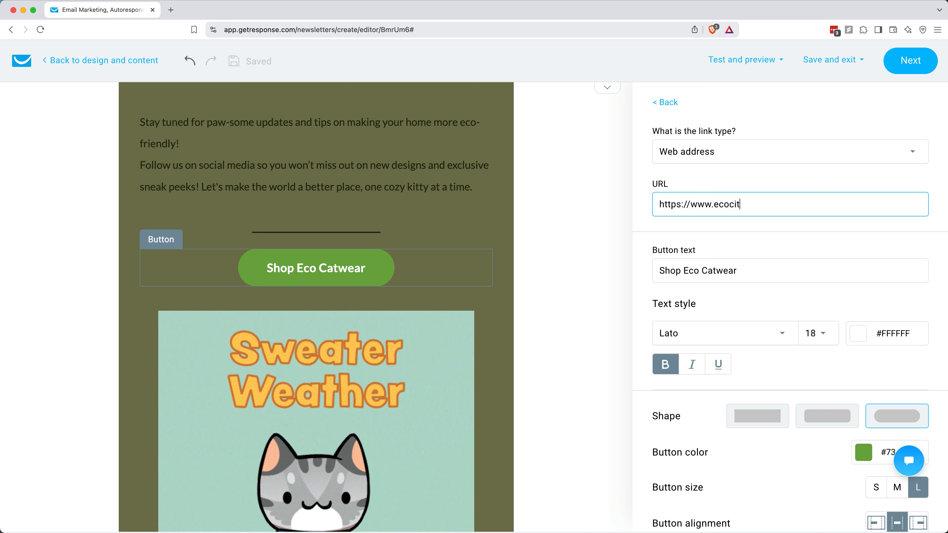
text(ythreads.shop/cat-sweater)
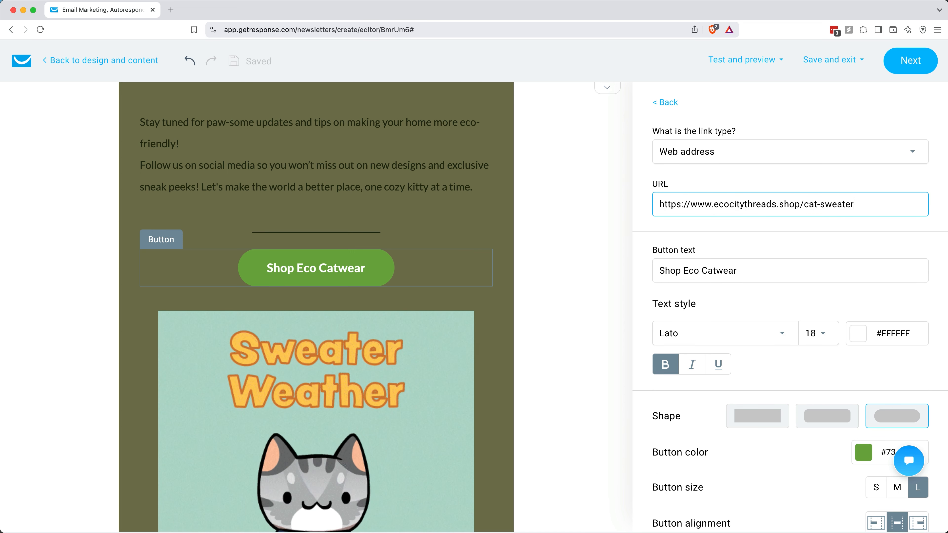
text(s)
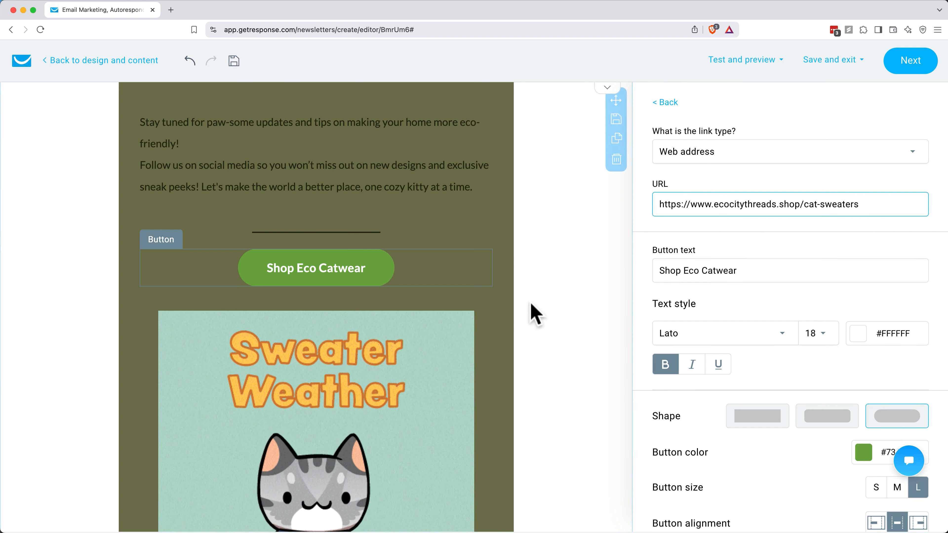
Step: Save the green text section as a reusable block named "Green paragraph block"
scroll(499, 310, up, 5)
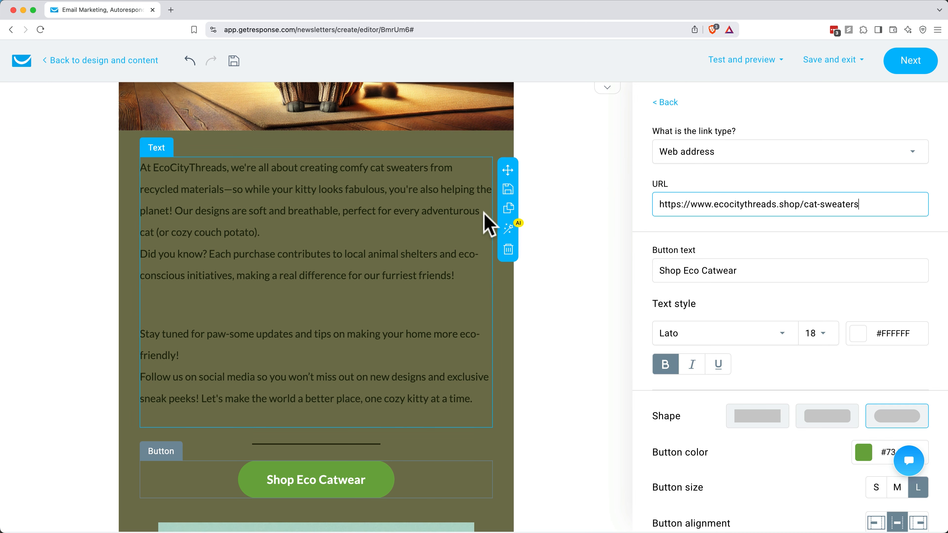
click(611, 183)
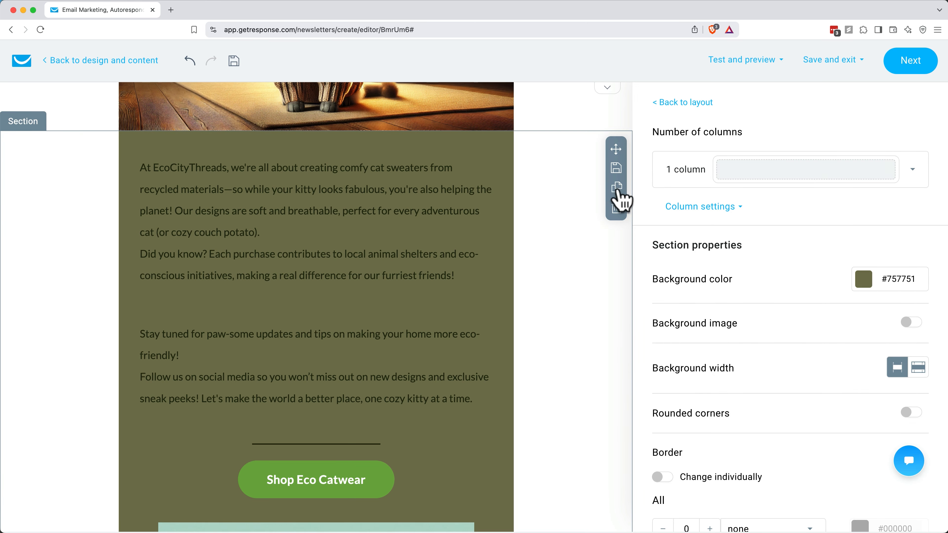
click(617, 169)
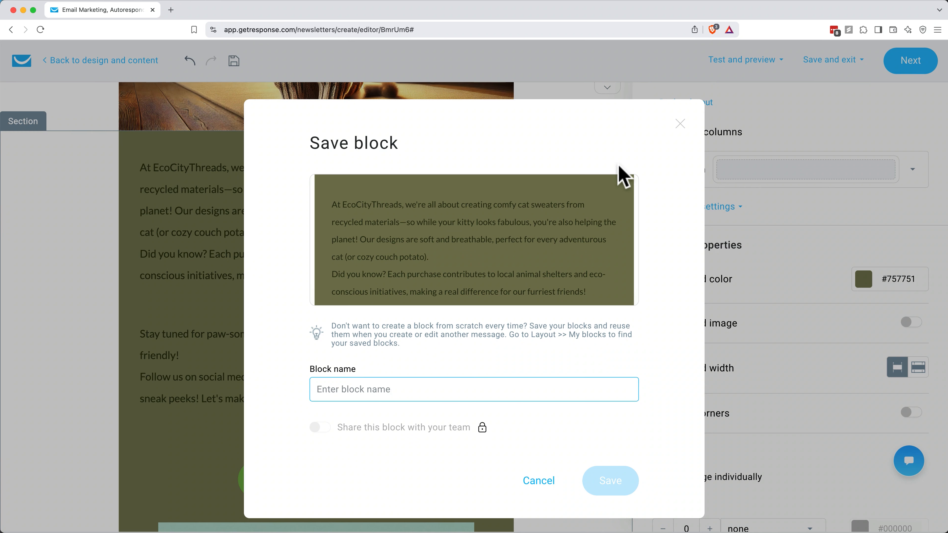
text(Green paragraph block)
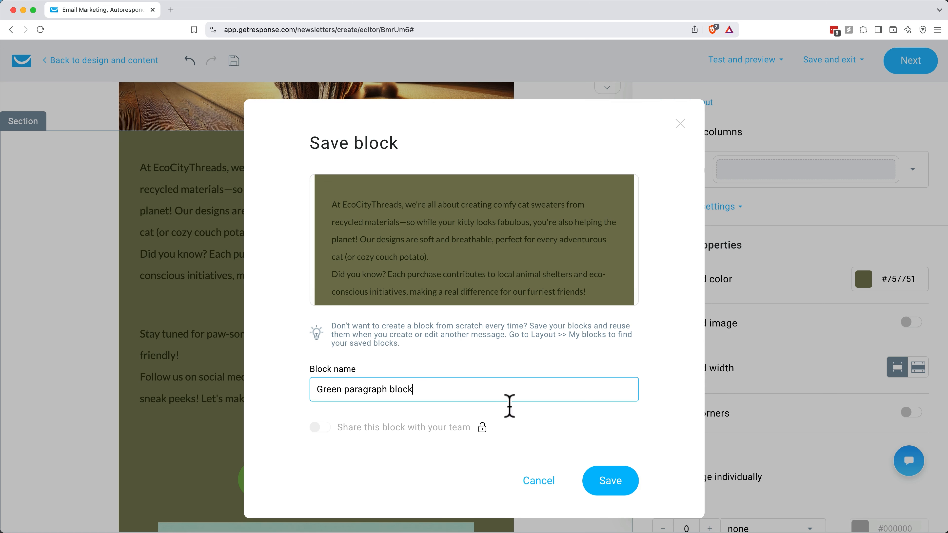
click(611, 492)
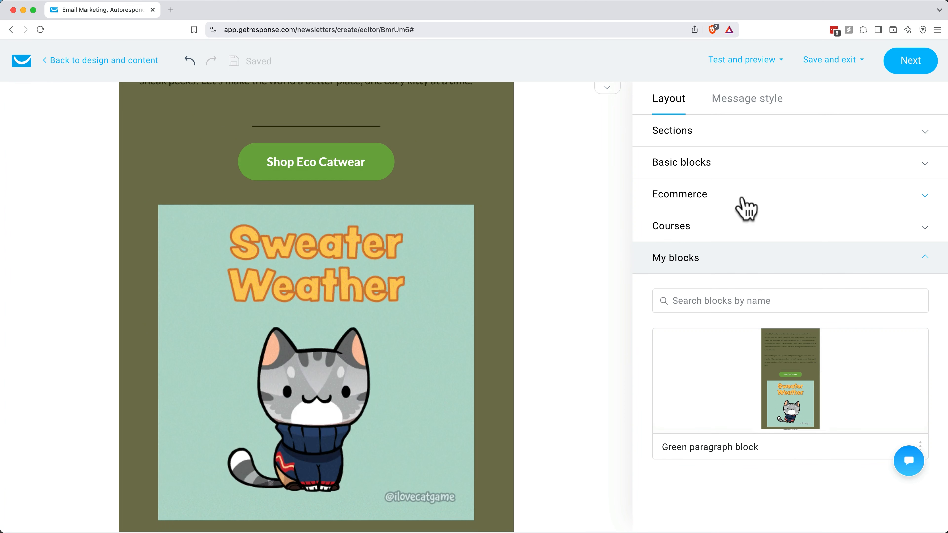
Step: Preview the newsletter in the desktop and mobile views, looking through the whole message
click(760, 64)
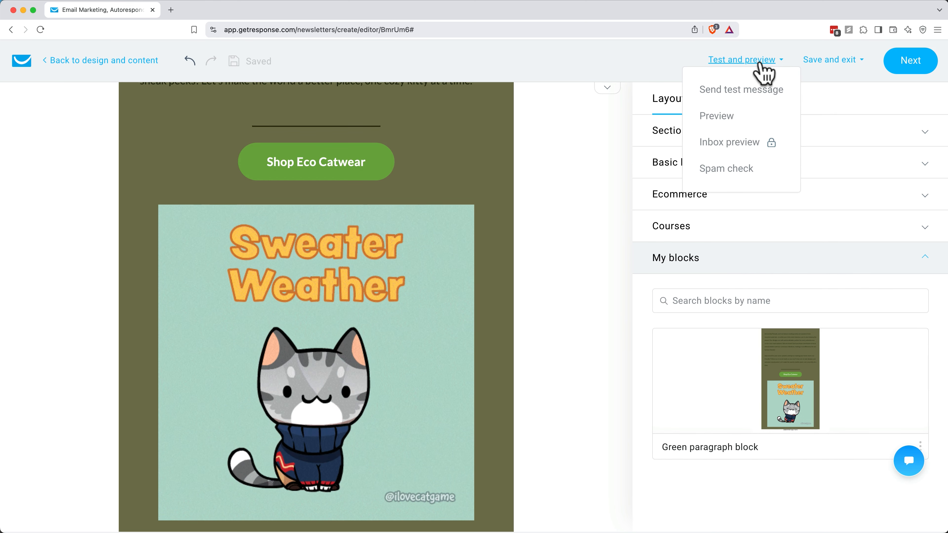
click(723, 114)
scroll(645, 216, down, 10)
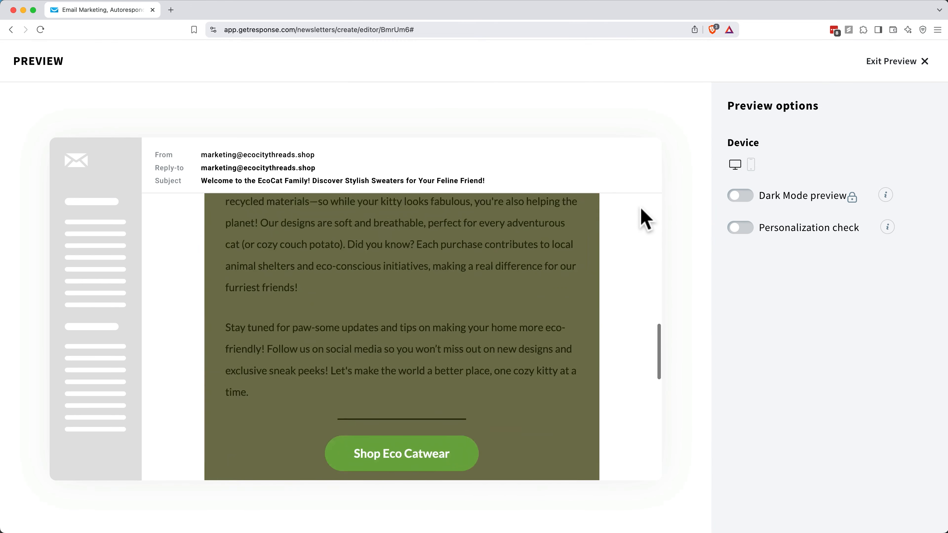
scroll(641, 215, down, 5)
click(751, 164)
scroll(702, 314, down, 10)
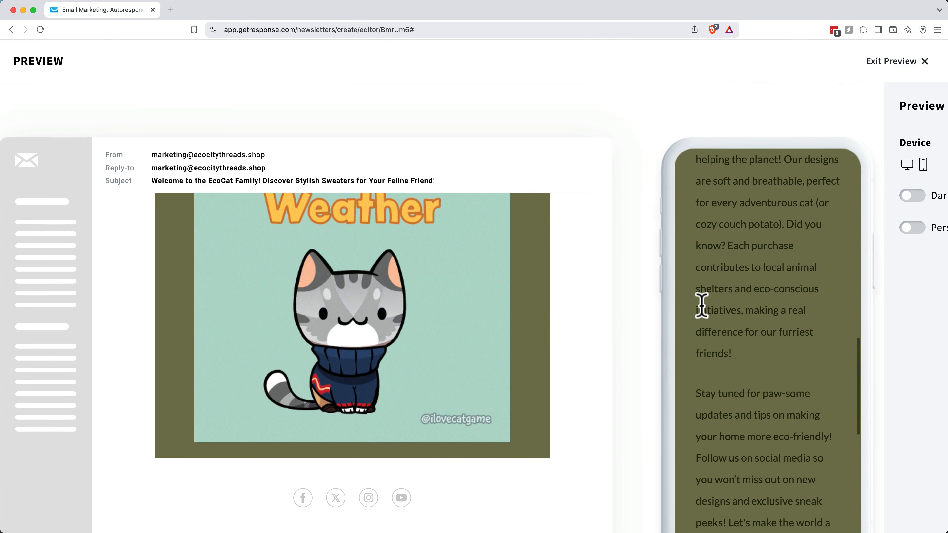
Step: Check the newsletter's personalization in the desktop preview using a contact from the EcoCityThreads Subscribers list, and exit the preview
click(907, 164)
click(739, 227)
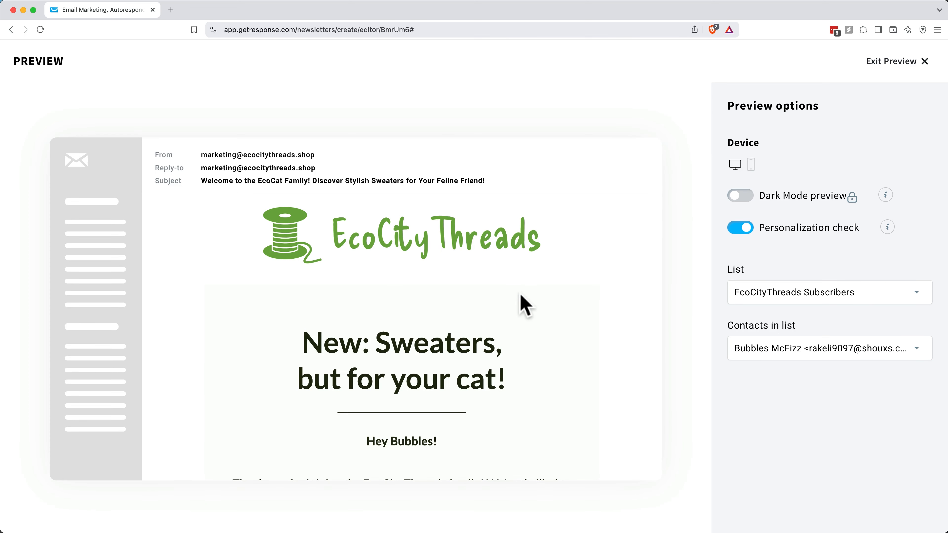
scroll(524, 304, down, 5)
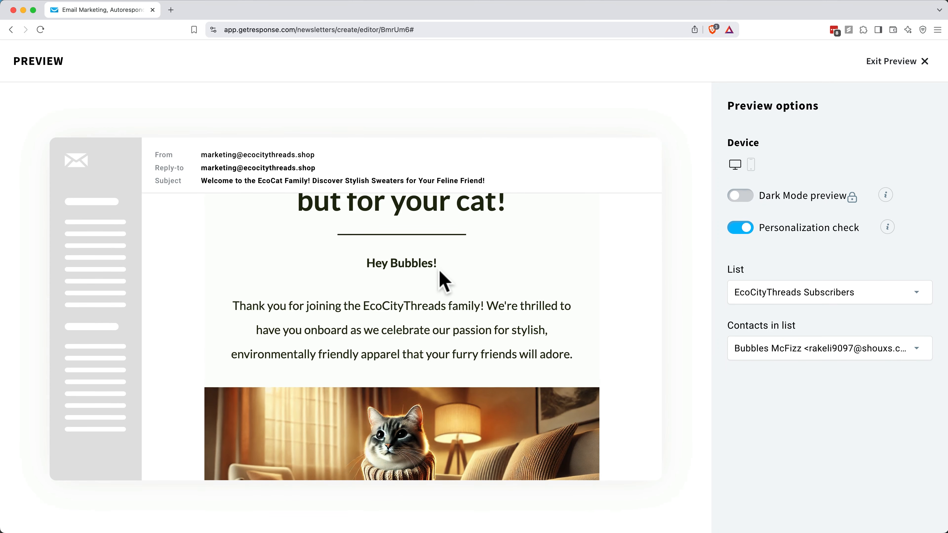
click(890, 63)
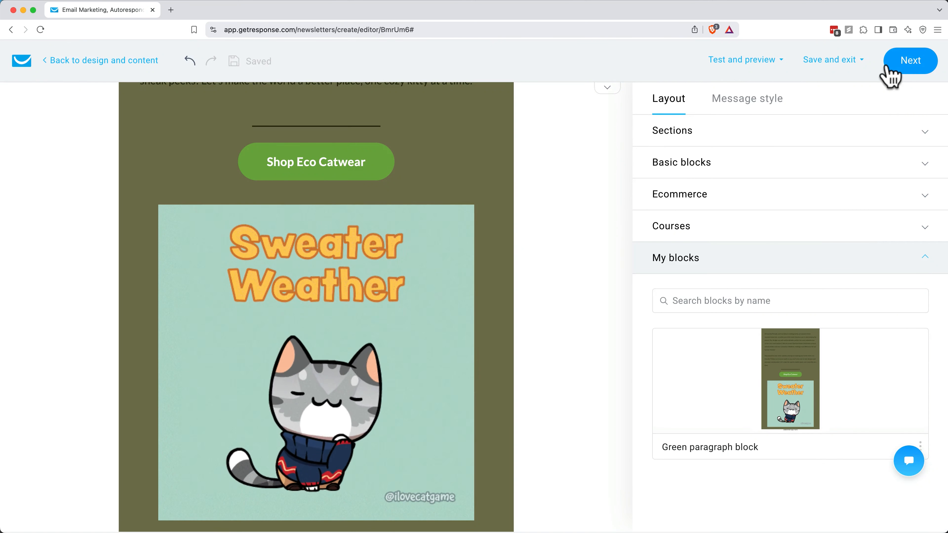
Step: Send a test message to the preselected marketing email address and run a spam check on the newsletter
click(741, 62)
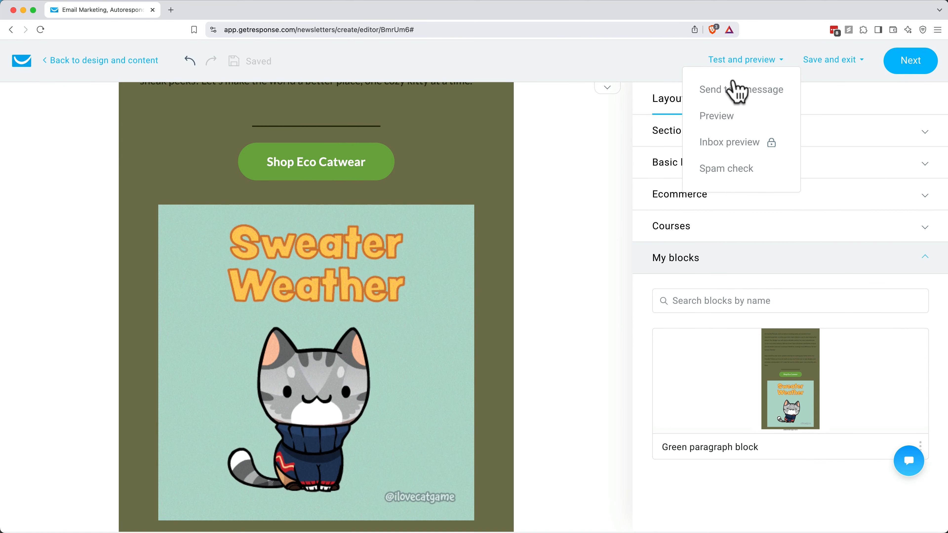
click(733, 91)
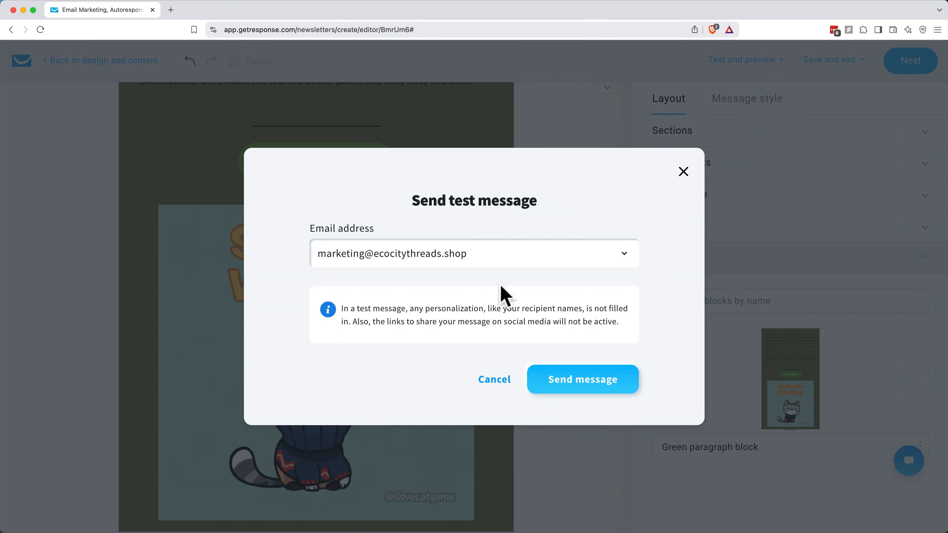
click(565, 378)
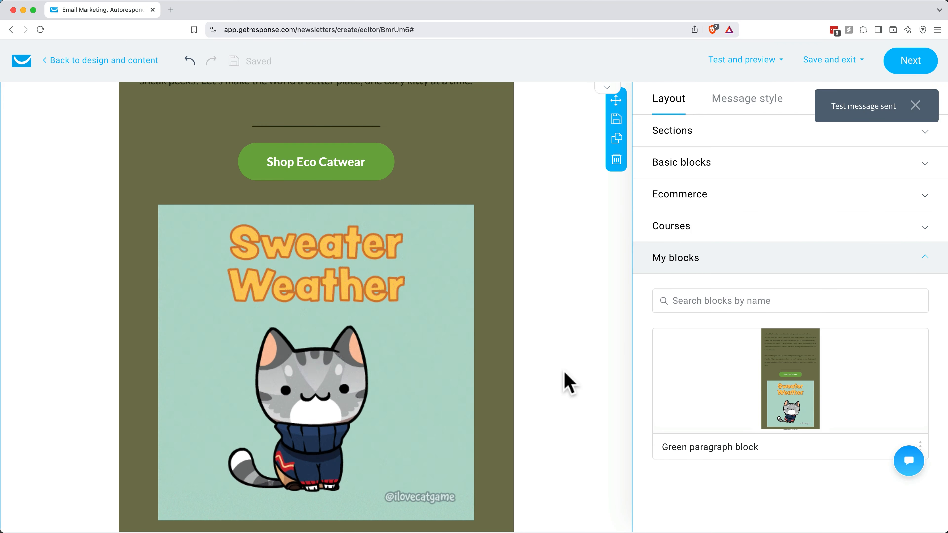
click(769, 60)
click(727, 169)
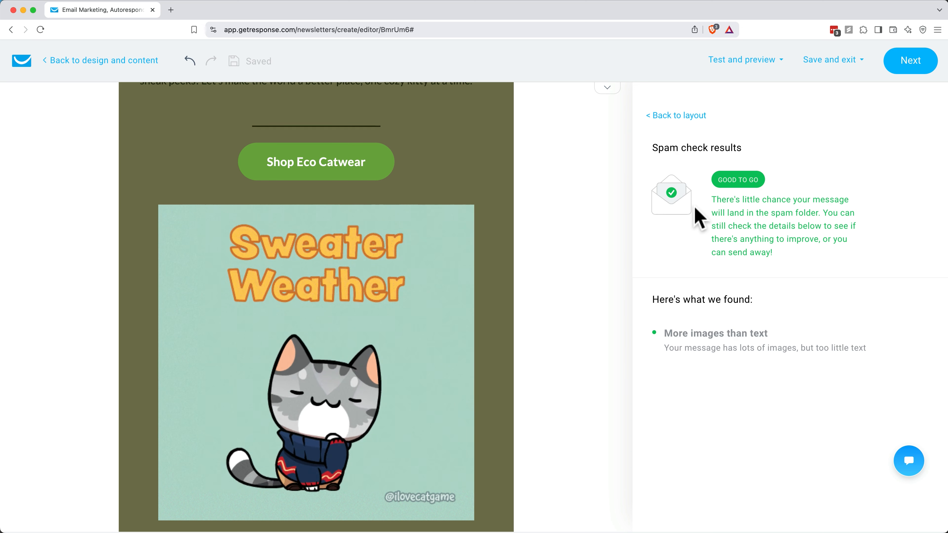
Step: Save the newsletter design as a template named "Product announcement template"
click(841, 62)
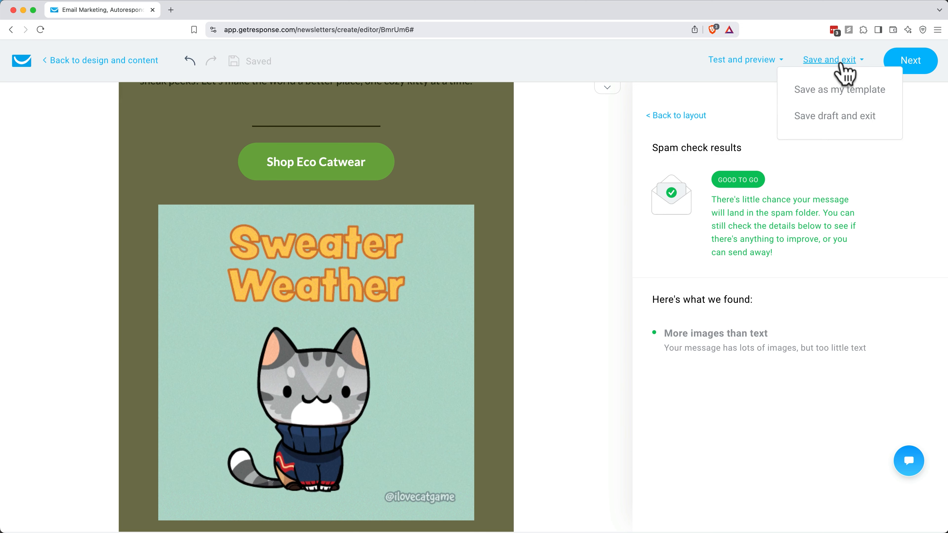
click(836, 90)
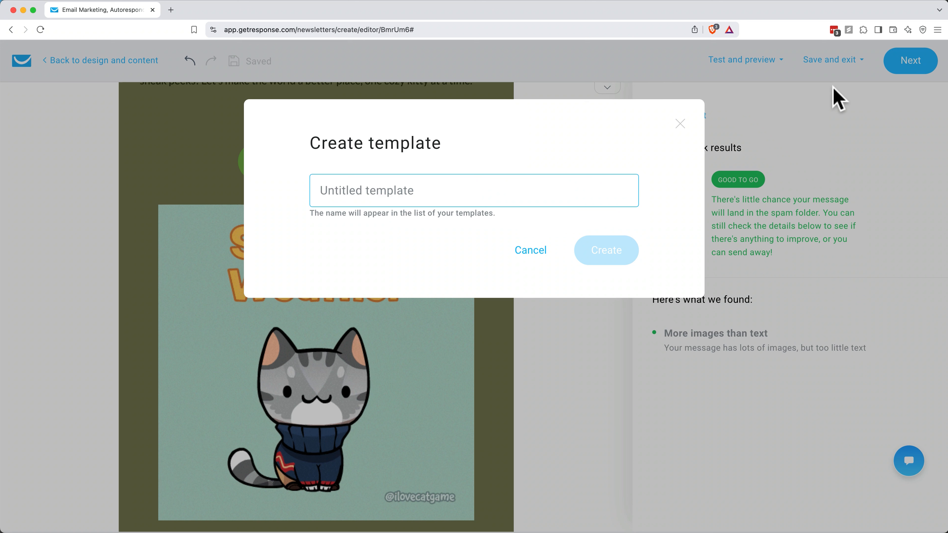
text(Product announcement template)
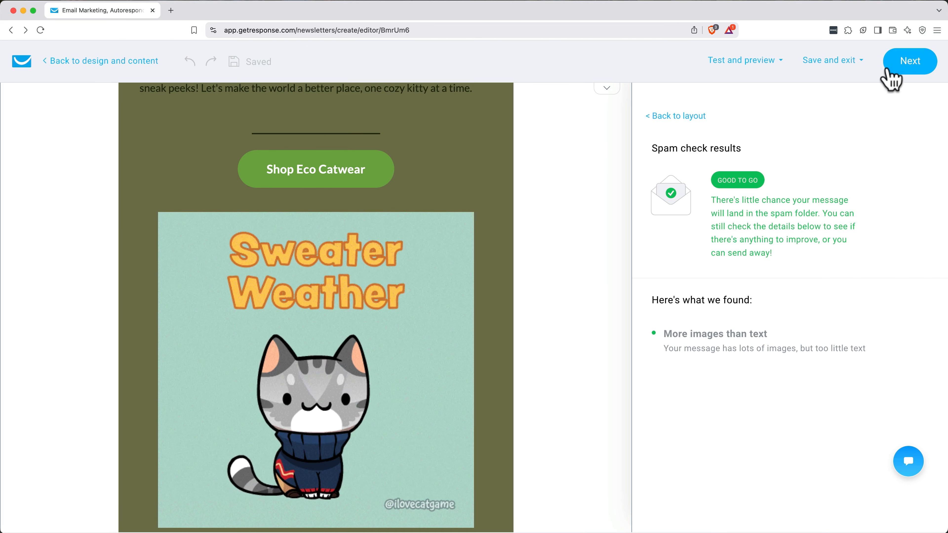
Step: Continue to the newsletter's sending settings and choose EcoCityThreads Subscribers as the linked list
click(894, 71)
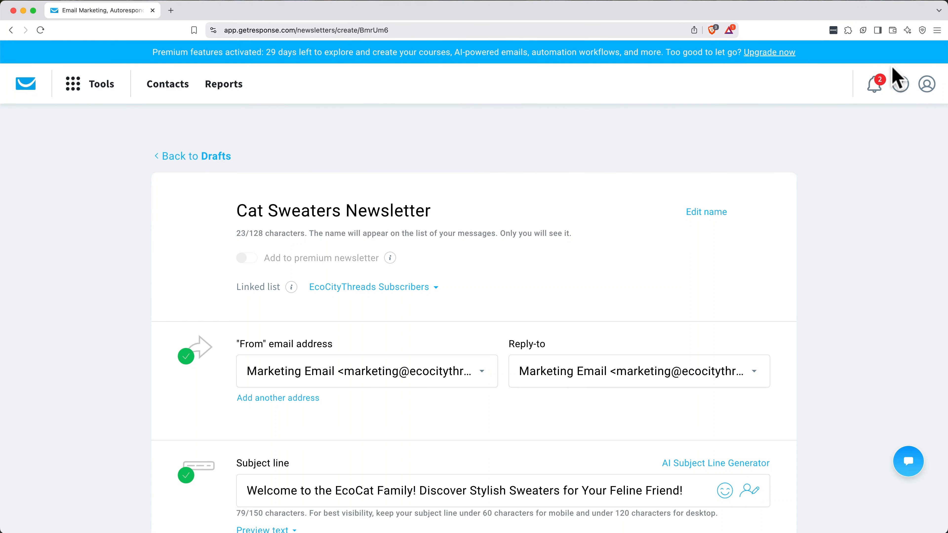
scroll(628, 271, down, 2)
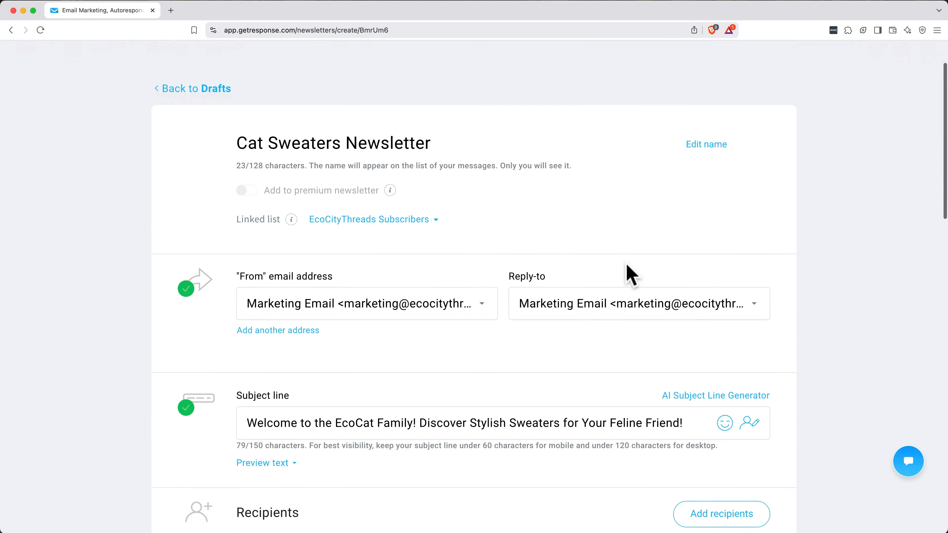
click(715, 150)
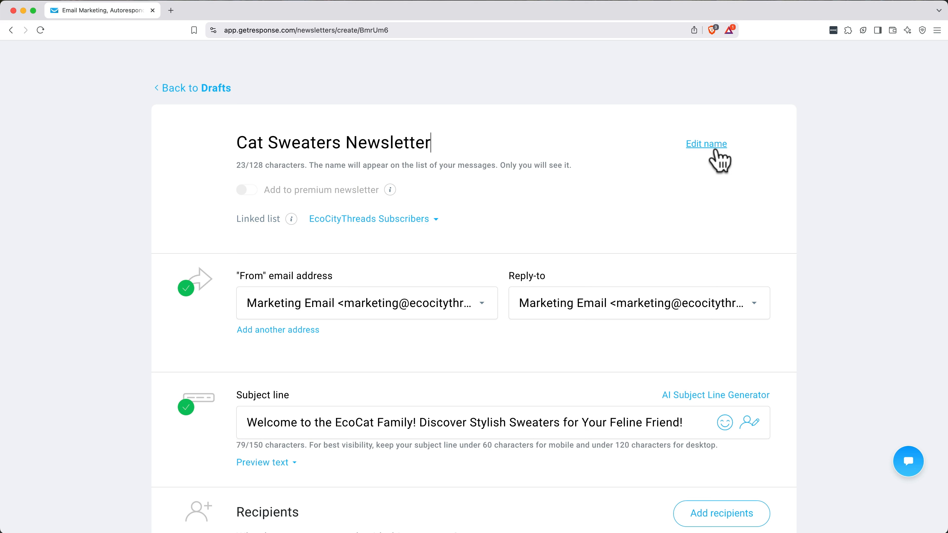
click(416, 223)
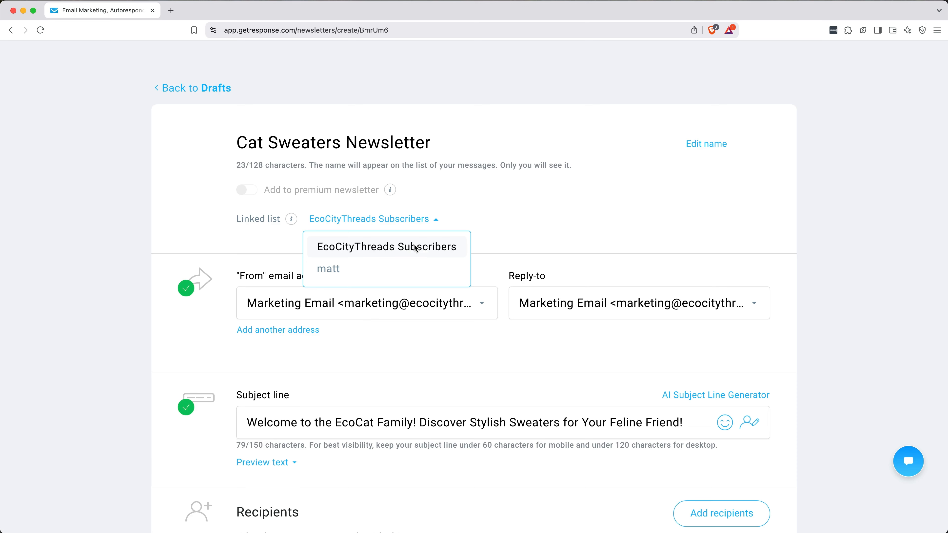
click(415, 248)
Step: Review the available "From" and Reply-to email addresses without changing the selected ones
scroll(508, 275, down, 3)
click(411, 190)
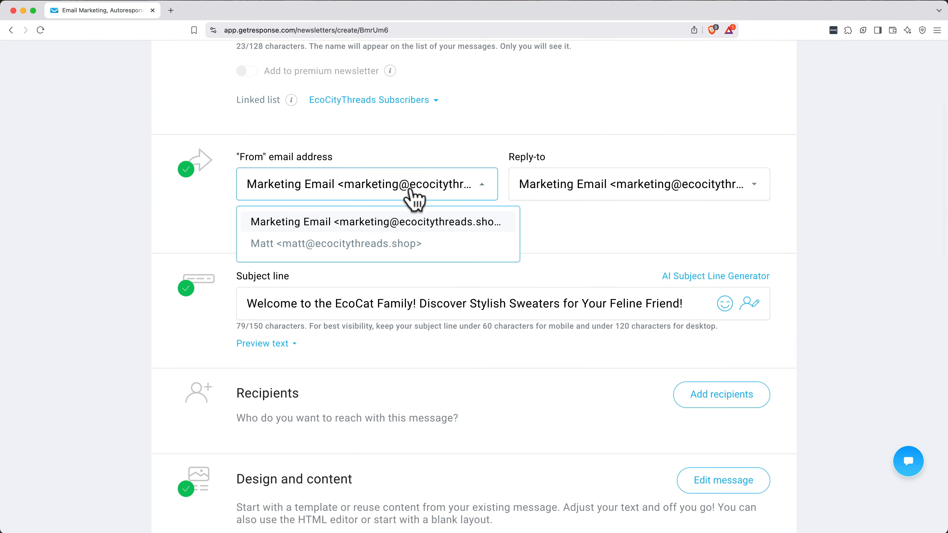
click(410, 190)
click(605, 185)
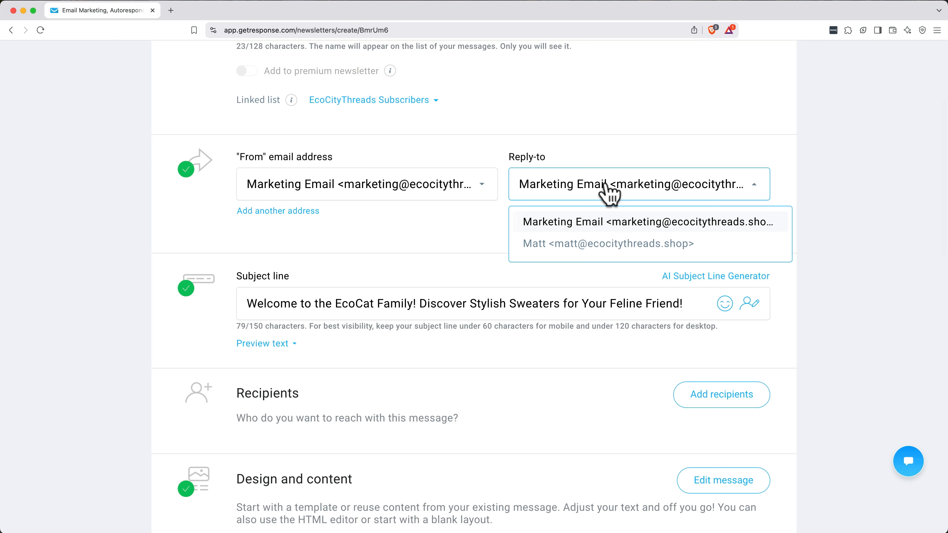
click(610, 192)
Step: Insert the firstname personalization field at the start of the subject line
scroll(604, 195, down, 3)
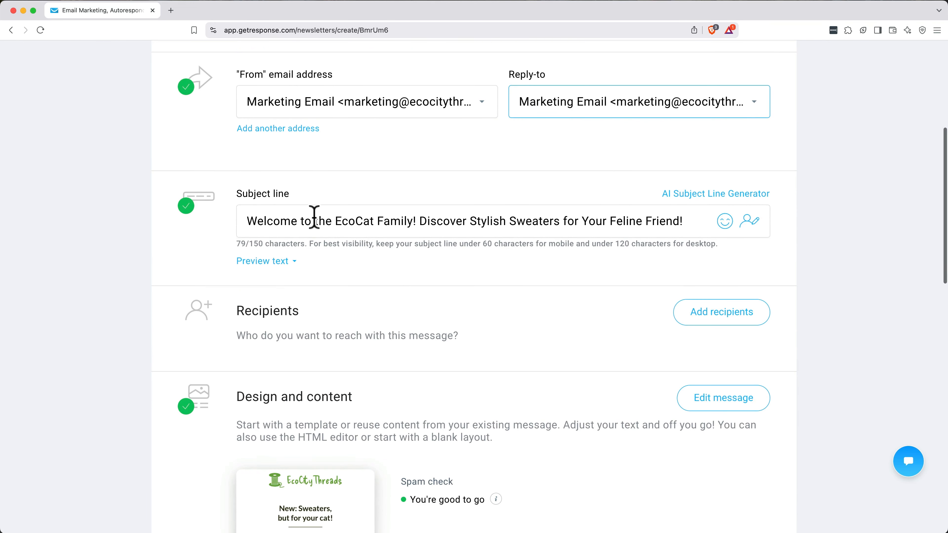
click(249, 222)
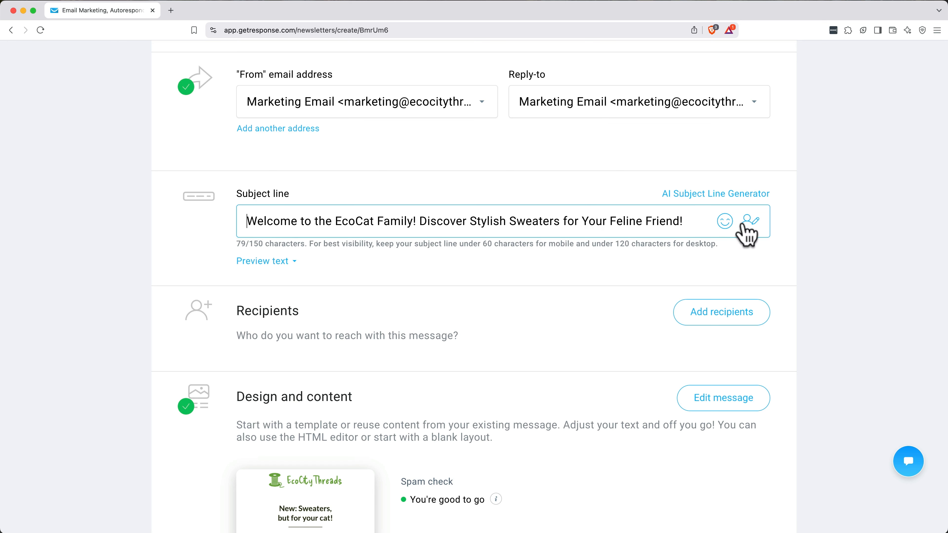
click(751, 231)
text(first)
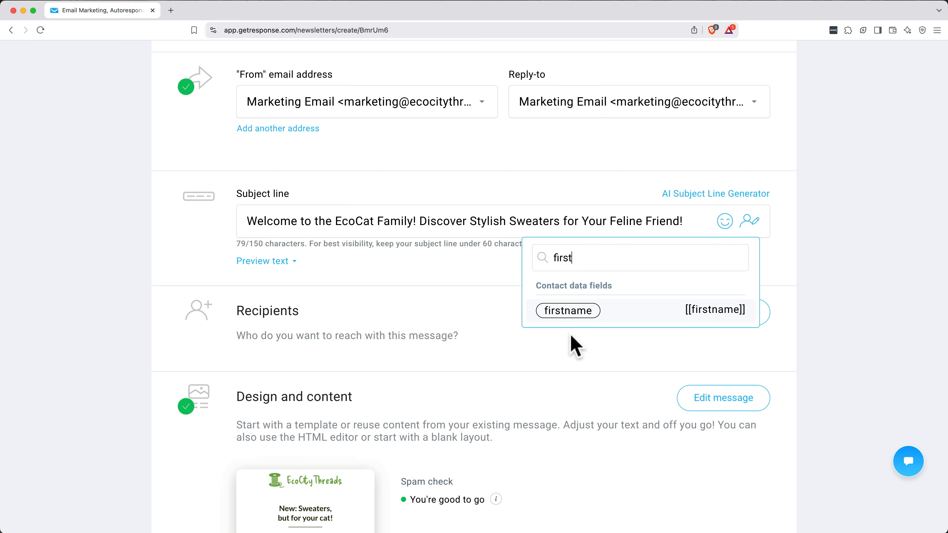
click(569, 309)
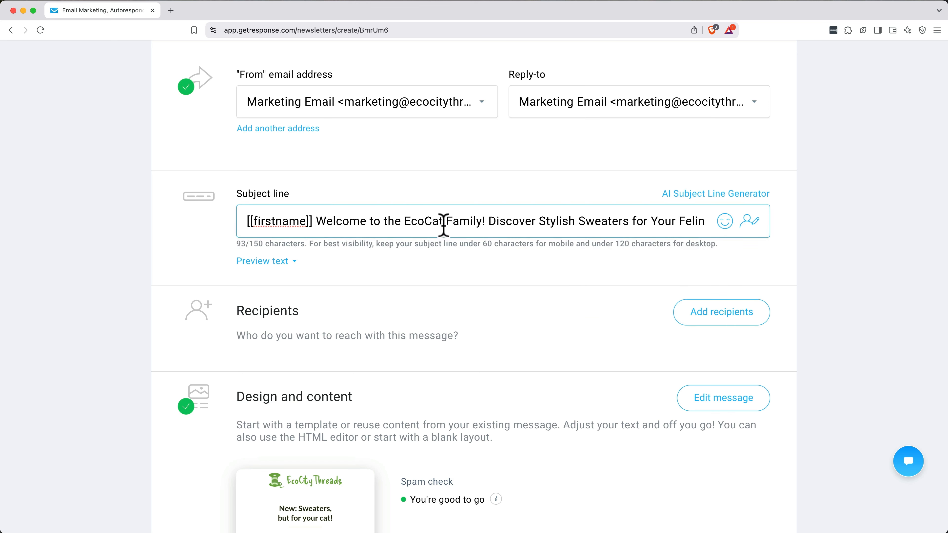
Step: Change "EcoCat" to "EcoCityThreads" in the subject line and delete the text after "Family!"
drag(443, 222, 419, 222)
text(CityThreads)
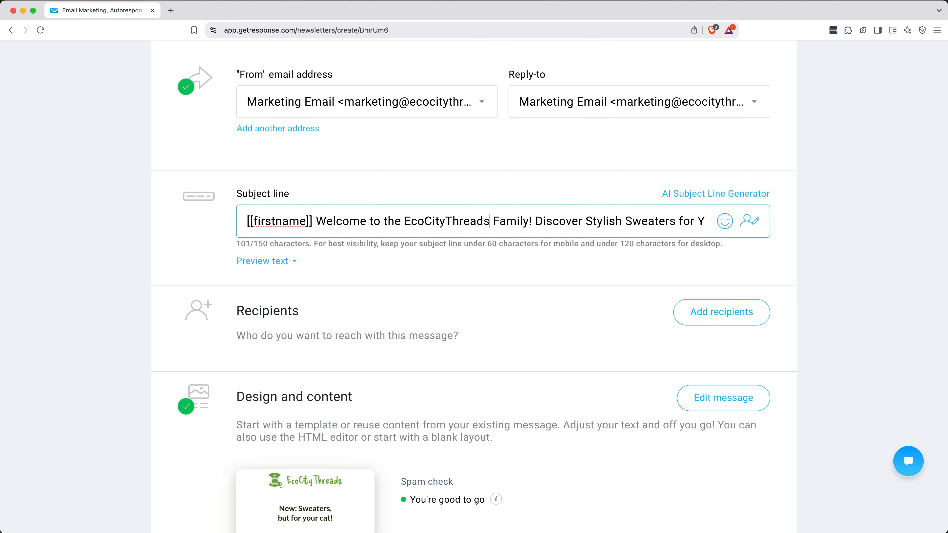
click(534, 221)
key(shift+super+Right)
key(BackSpace)
Step: Replace the subject line text after the firstname field with "New Cat Sweaters!"
click(316, 221)
key(shift+super+Right)
text(New cat)
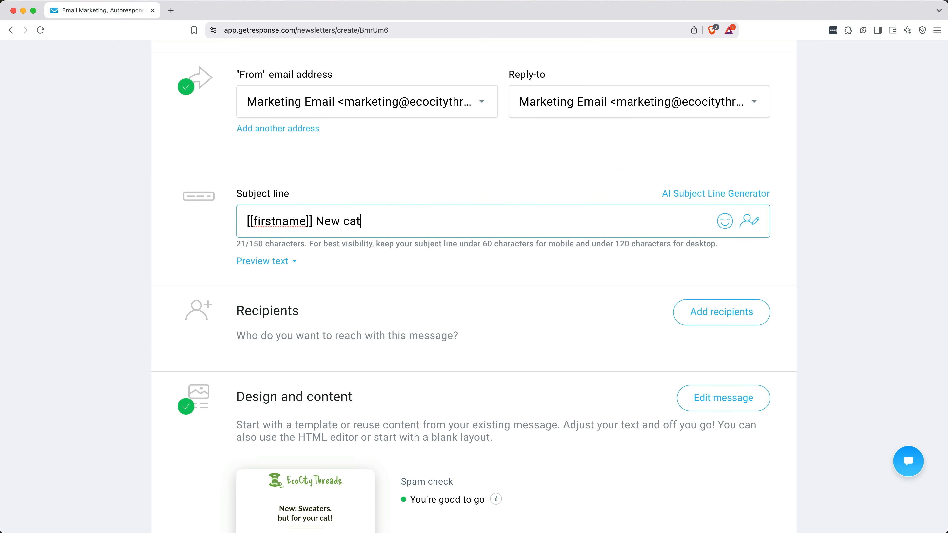
key(BackSpace)
key(BackSpace)
key(BackSpace)
text(Cat Sweaters)
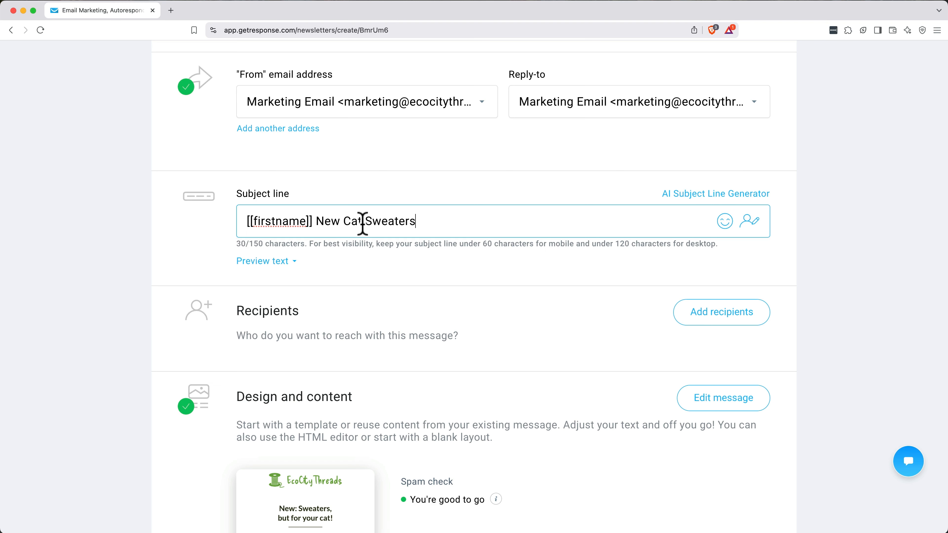
text(!)
Step: Add the preview text "Only 1000 made! Get one while they last." below the subject line
click(267, 260)
click(291, 286)
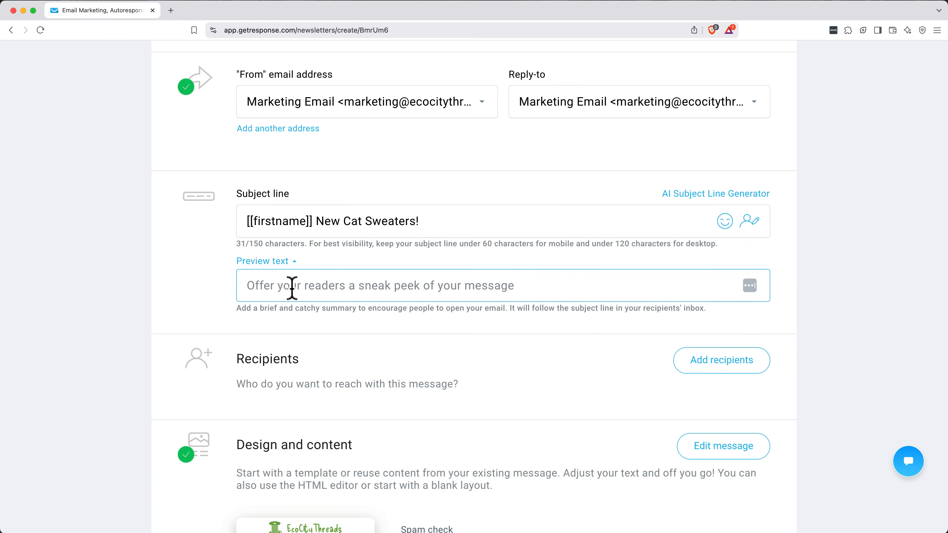
text(O)
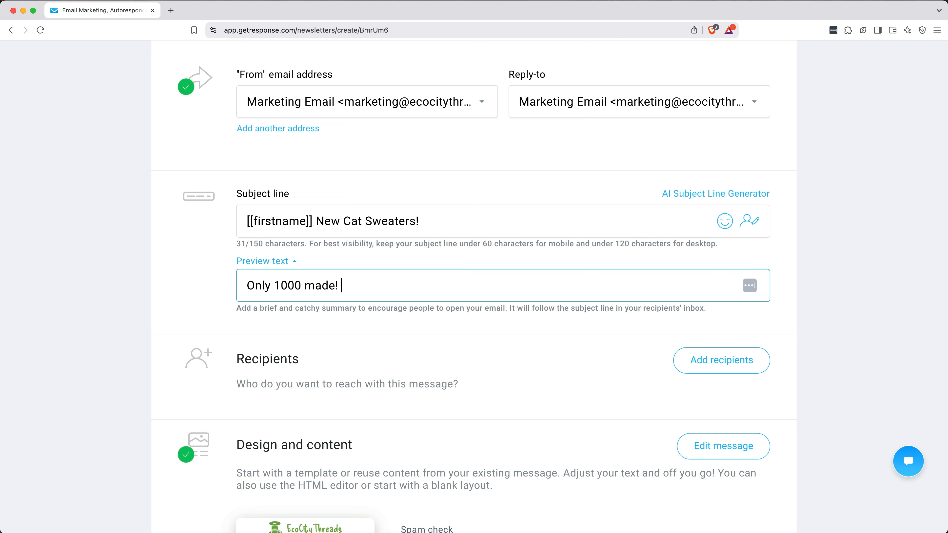
text(nly 1000 made! Get one while they last.)
Step: Add the EcoCityThreads Subscribers list as the newsletter's recipients
scroll(412, 334, down, 3)
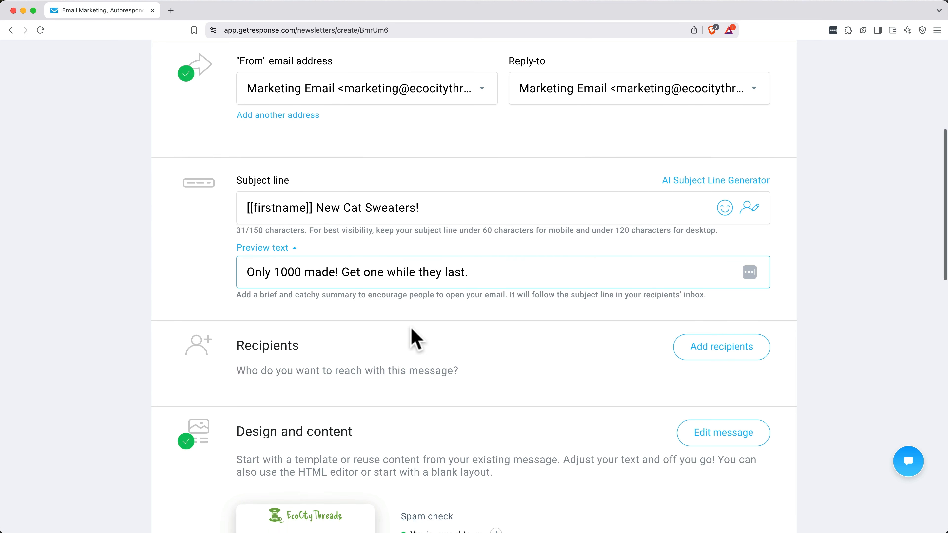
click(722, 295)
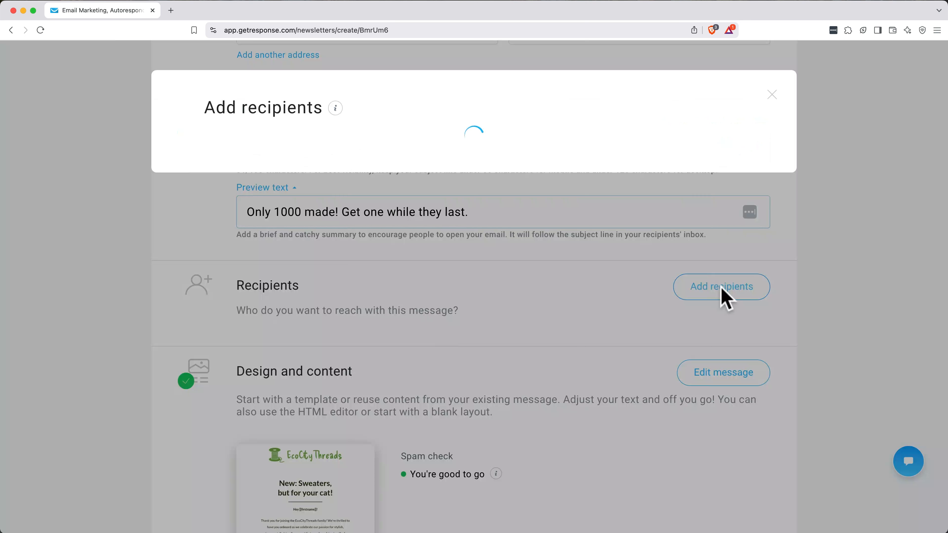
click(215, 224)
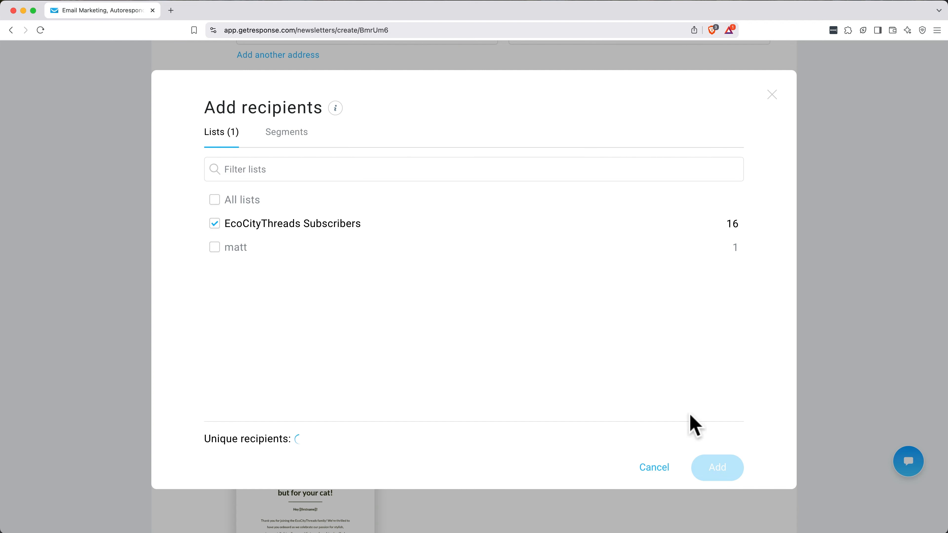
click(711, 480)
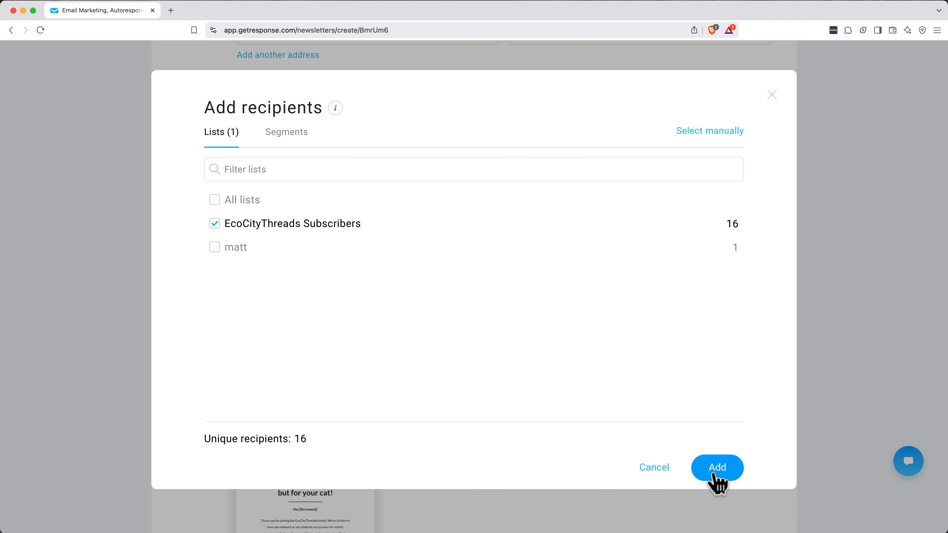
Step: Look at the scheduling option, choose immediate sending instead, and send the newsletter
scroll(592, 429, down, 10)
scroll(595, 430, down, 10)
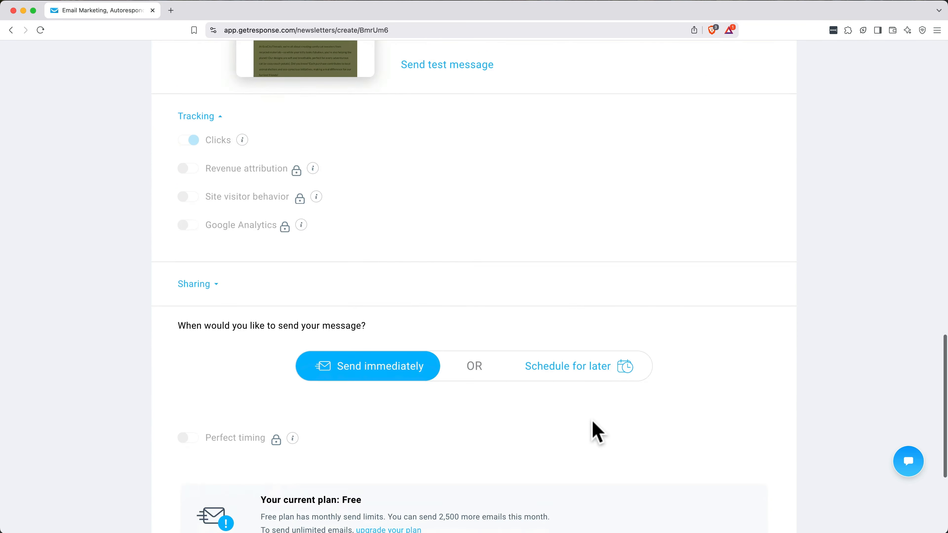
click(574, 273)
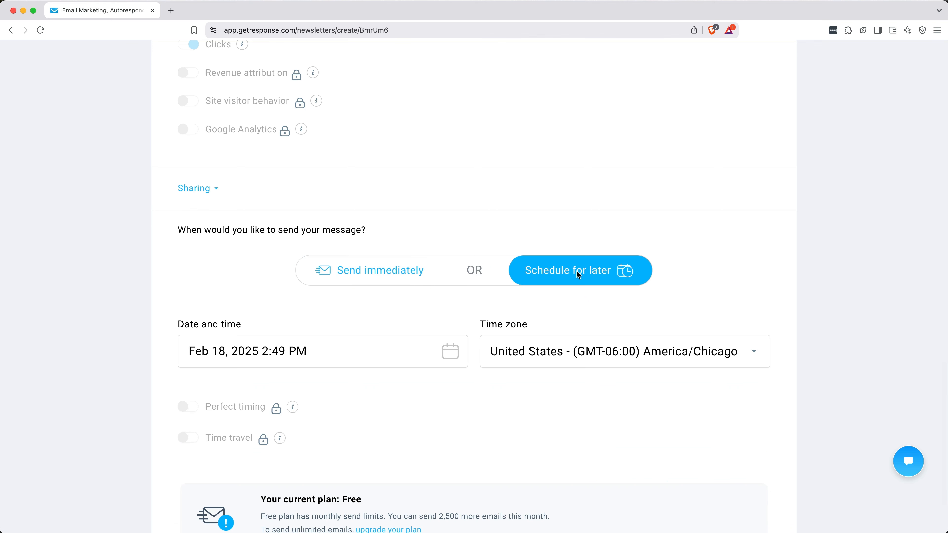
click(395, 274)
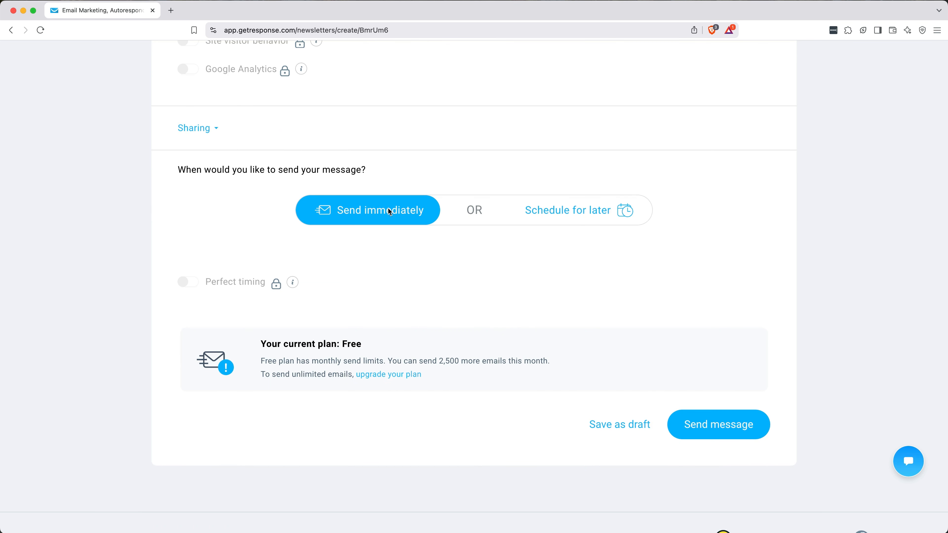
click(699, 426)
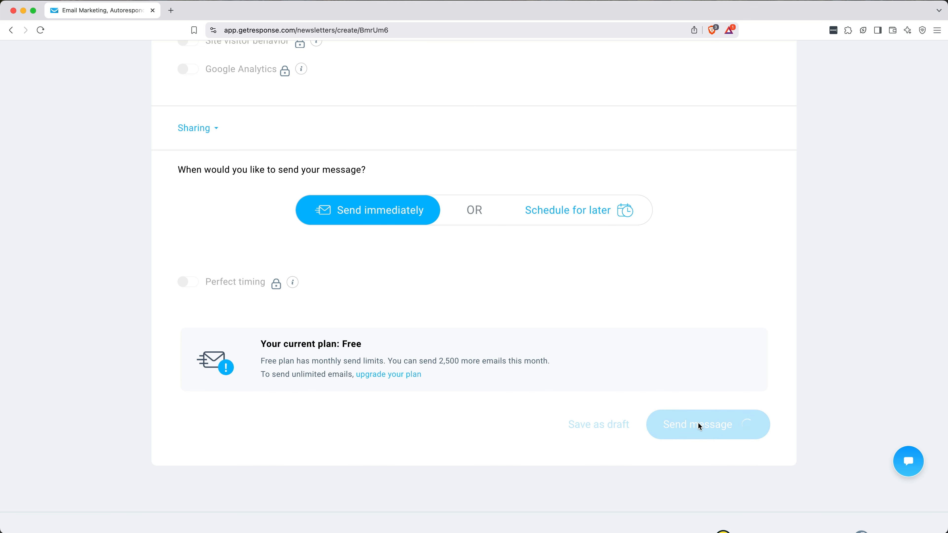